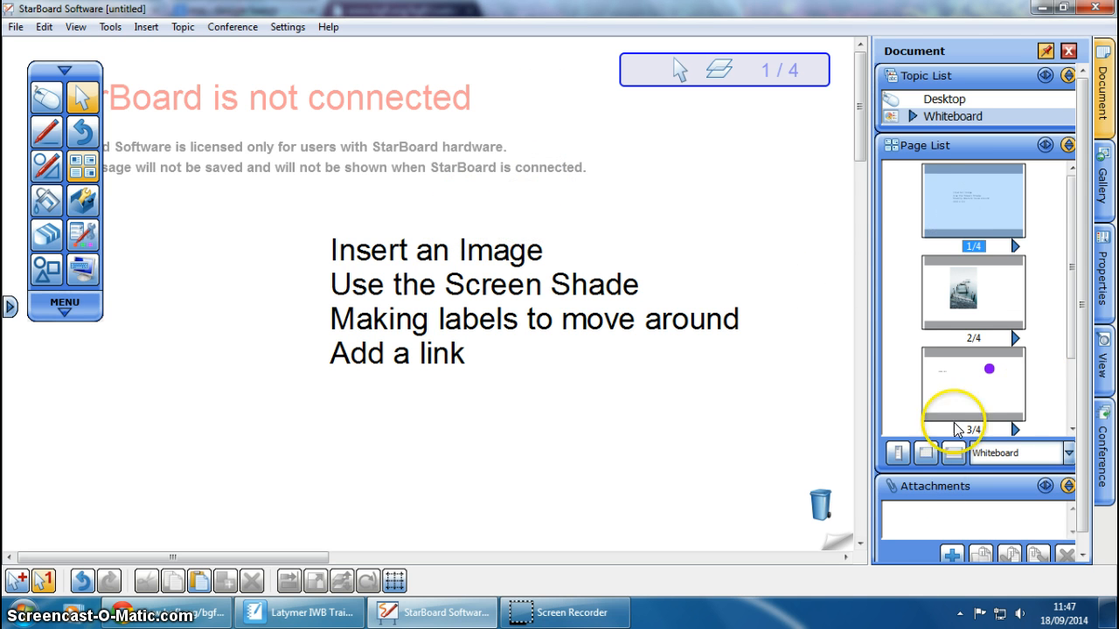
# - Add a new blank page after page 4 of the whiteboard document and close the page overview
pyautogui.click(844, 549)
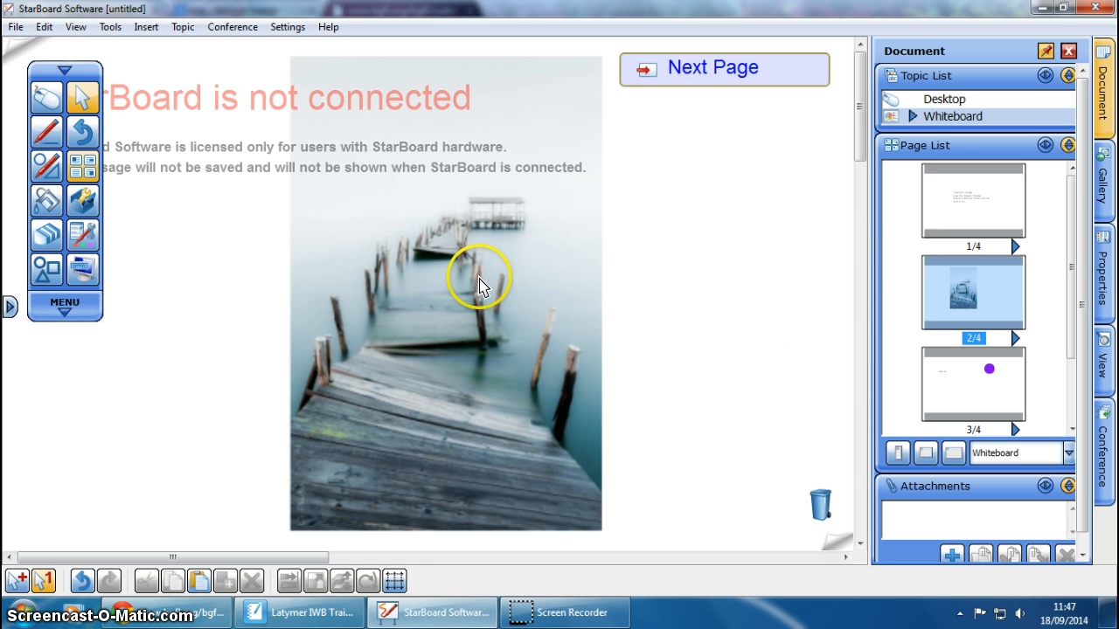
pyautogui.click(1070, 250)
pyautogui.moveTo(1072, 252); pyautogui.dragTo(1067, 354)
pyautogui.click(986, 401)
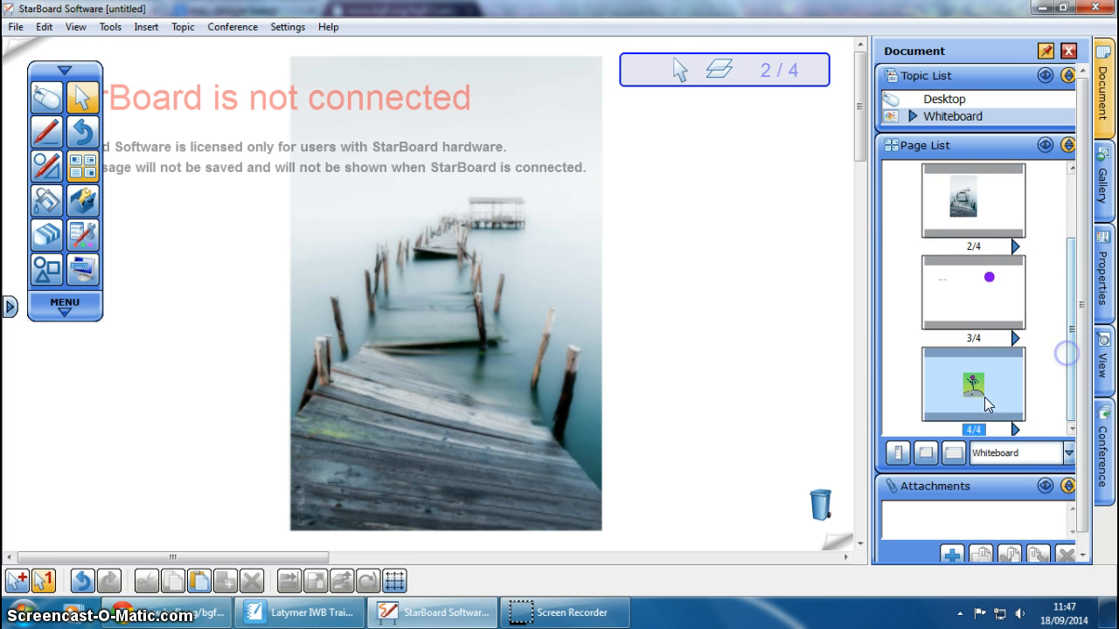
pyautogui.click(841, 551)
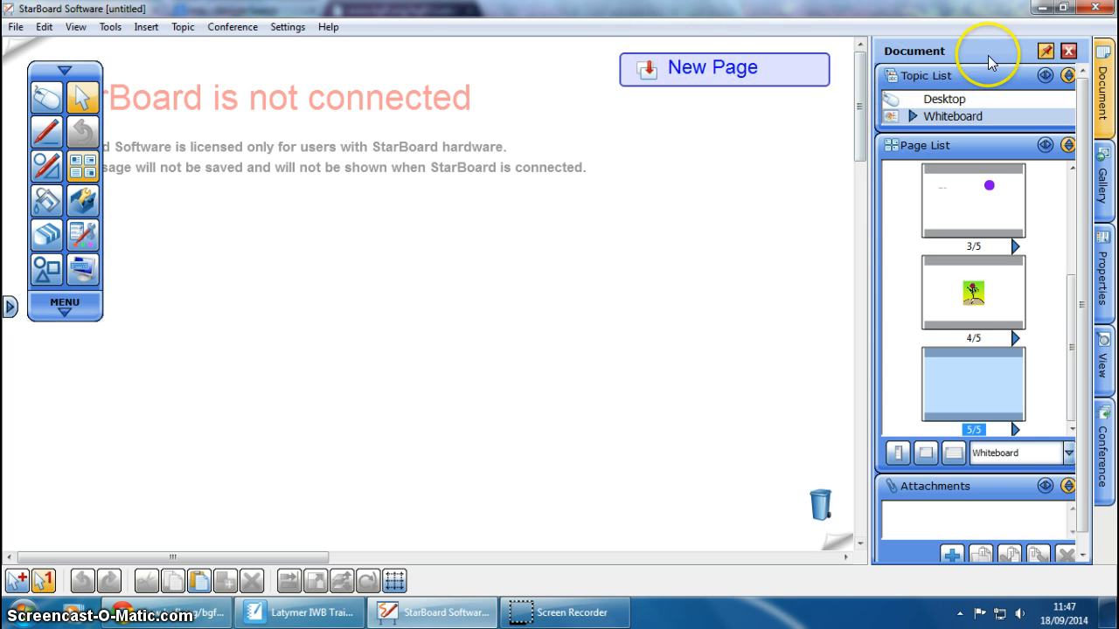
pyautogui.click(1067, 50)
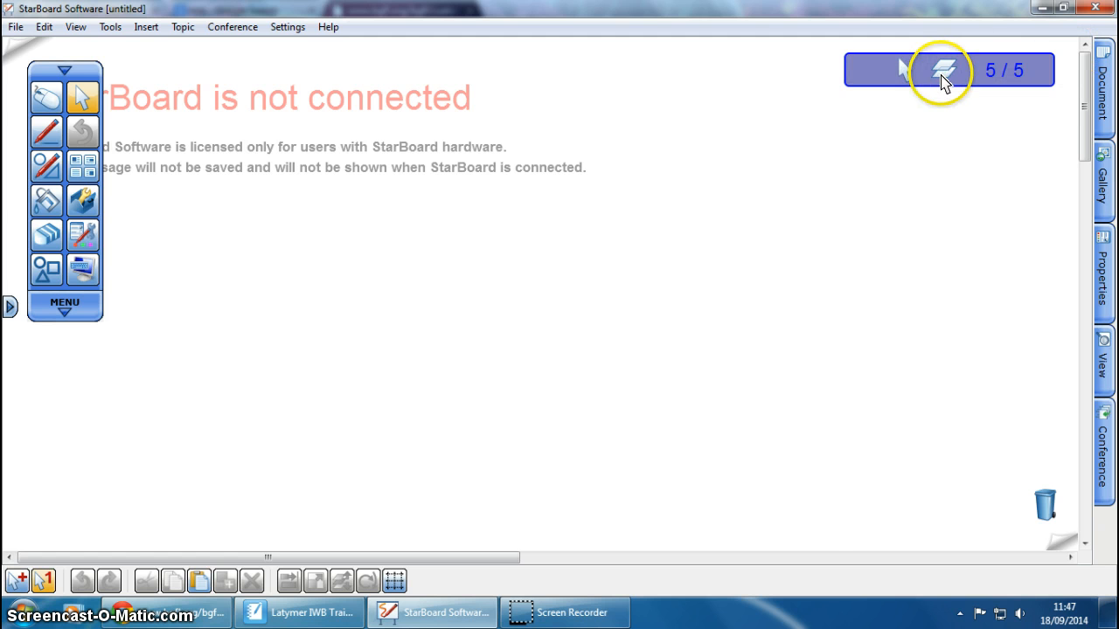
# - Hide the Status Indicator from the screen layout and close the view settings
pyautogui.click(1099, 363)
pyautogui.click(996, 363)
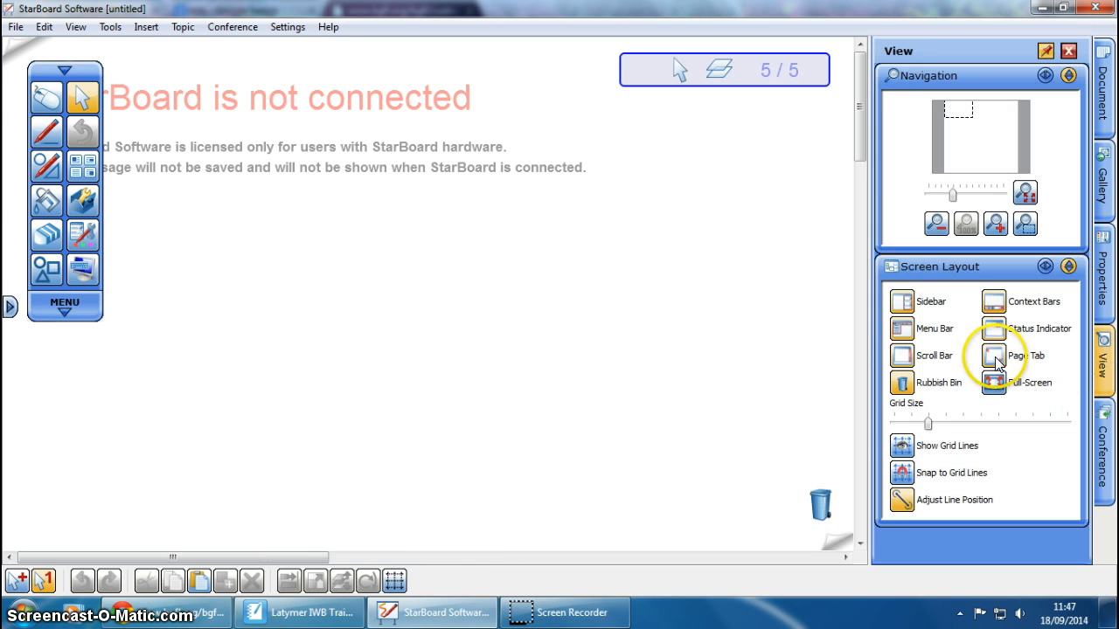
pyautogui.click(997, 330)
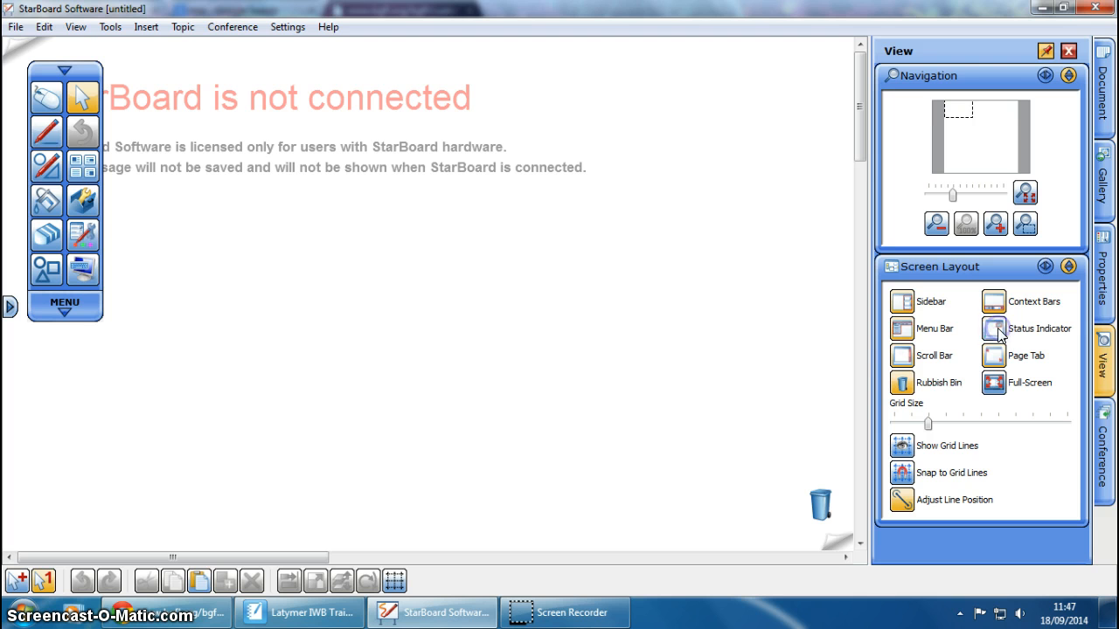
pyautogui.click(1068, 52)
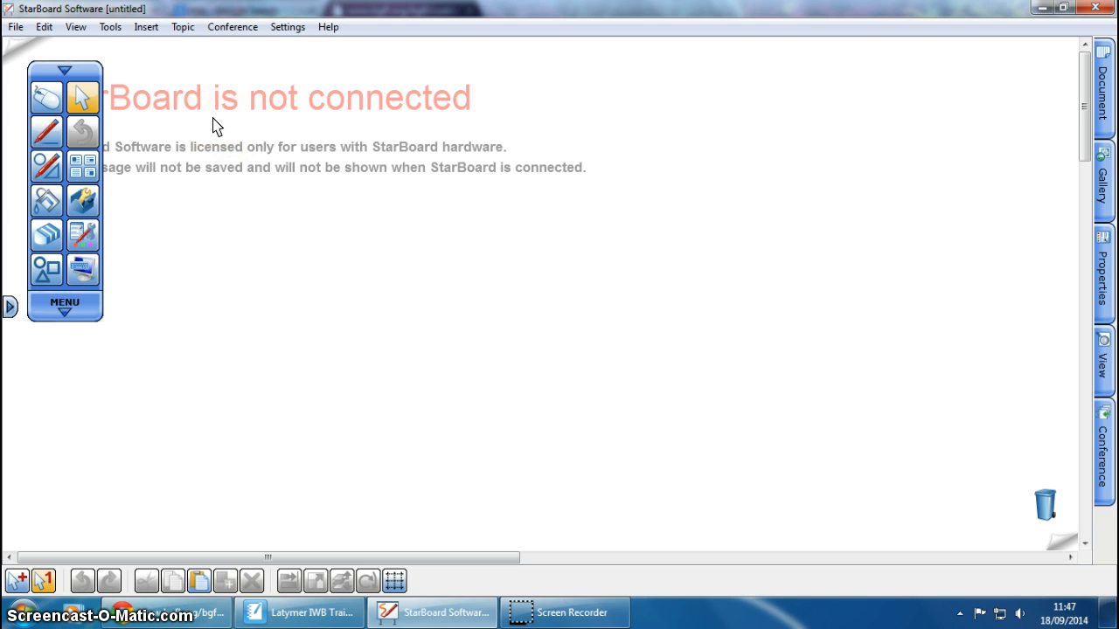
# - Move the floating toolbar to the right edge of the blank page, with all its tools in view
pyautogui.click(67, 72)
pyautogui.moveTo(86, 300); pyautogui.dragTo(1060, 72)
pyautogui.click(1034, 73)
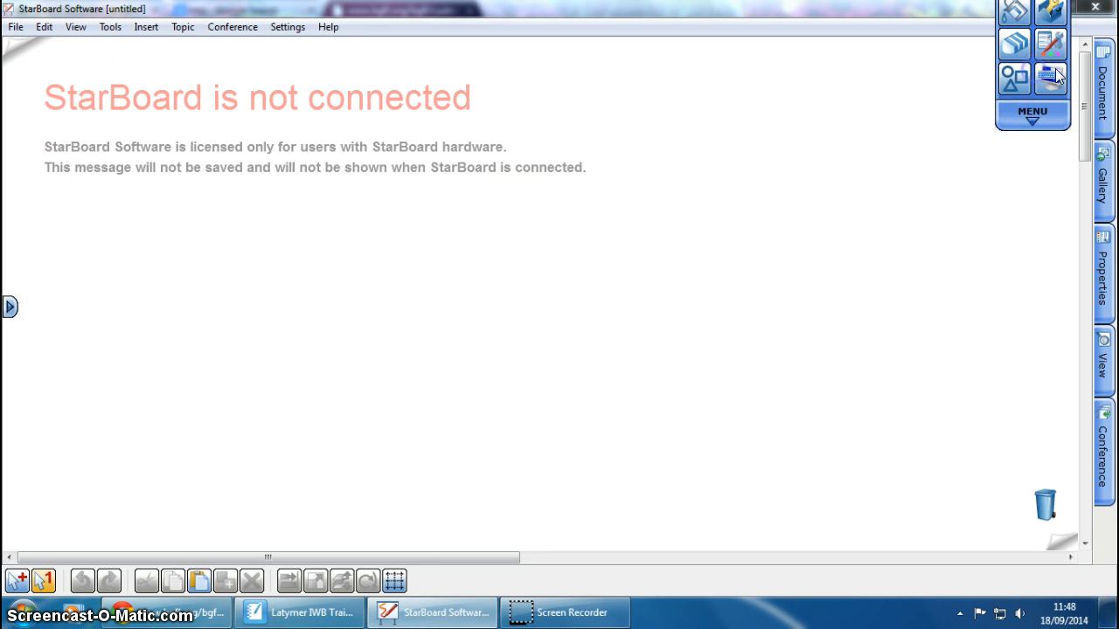
pyautogui.moveTo(1055, 144); pyautogui.dragTo(1051, 325)
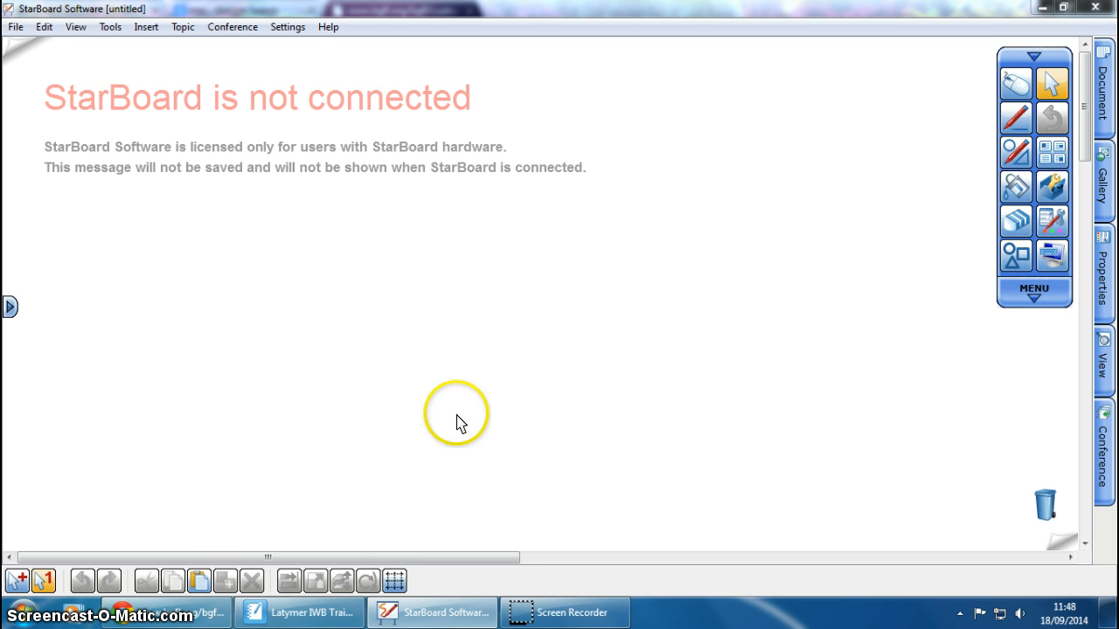
# - Switch to the browser, open the Wikipedia tree photo from the image results at full size, and copy it
pyautogui.click(175, 619)
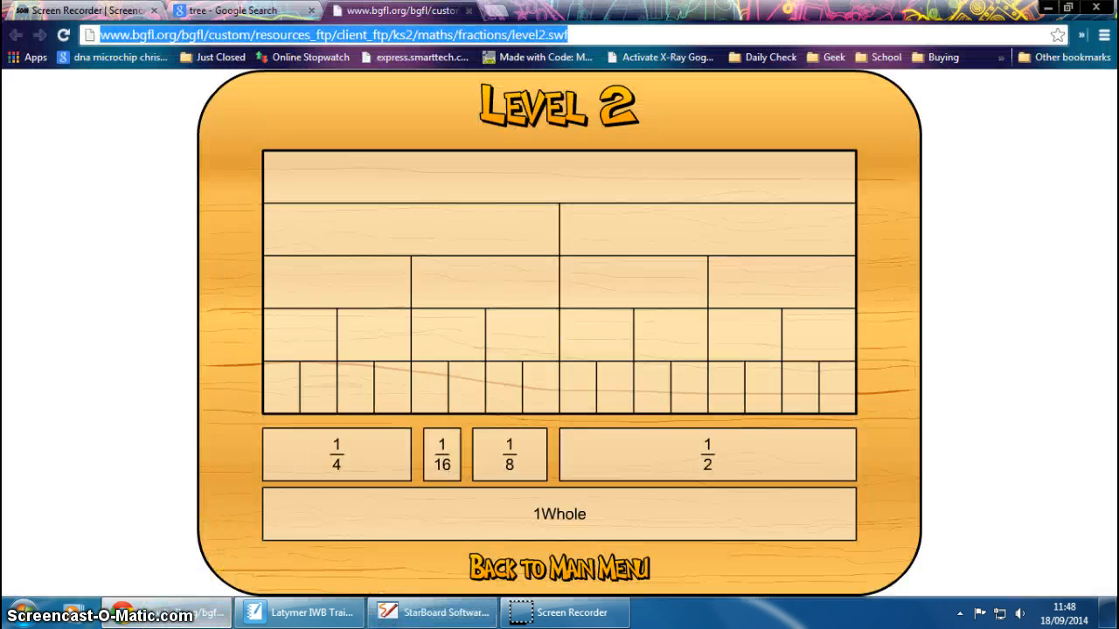
pyautogui.click(229, 10)
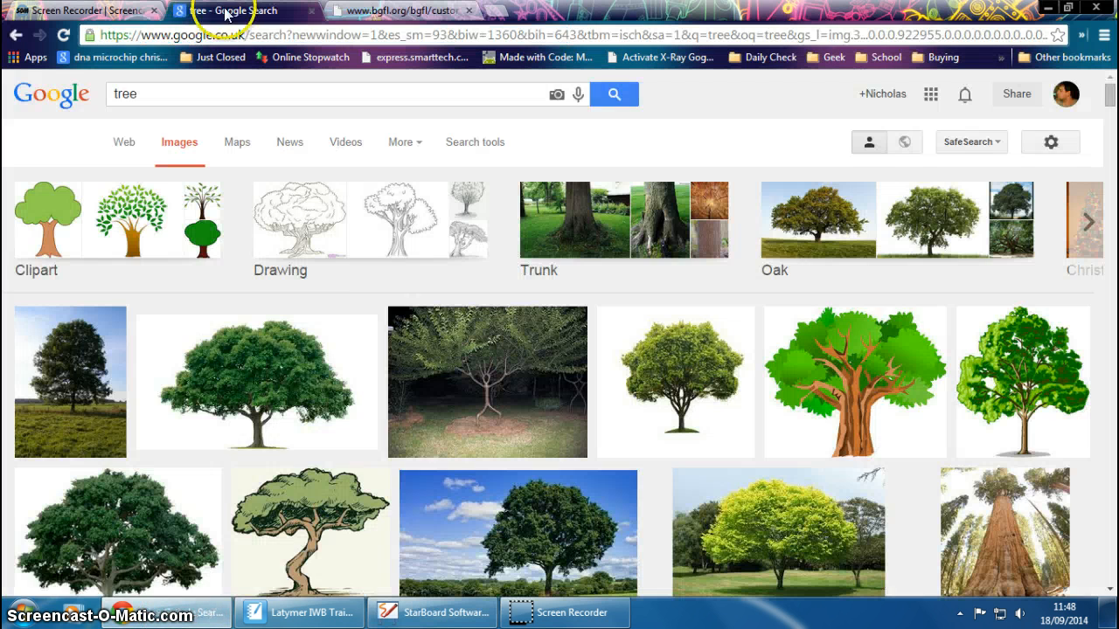
pyautogui.click(61, 374)
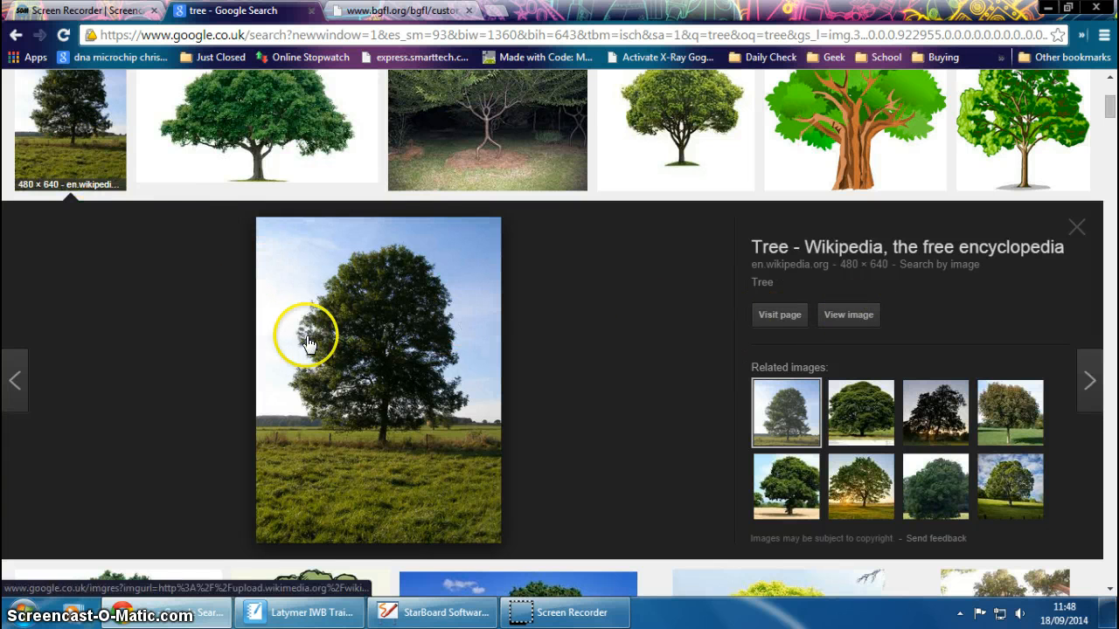
pyautogui.click(853, 314)
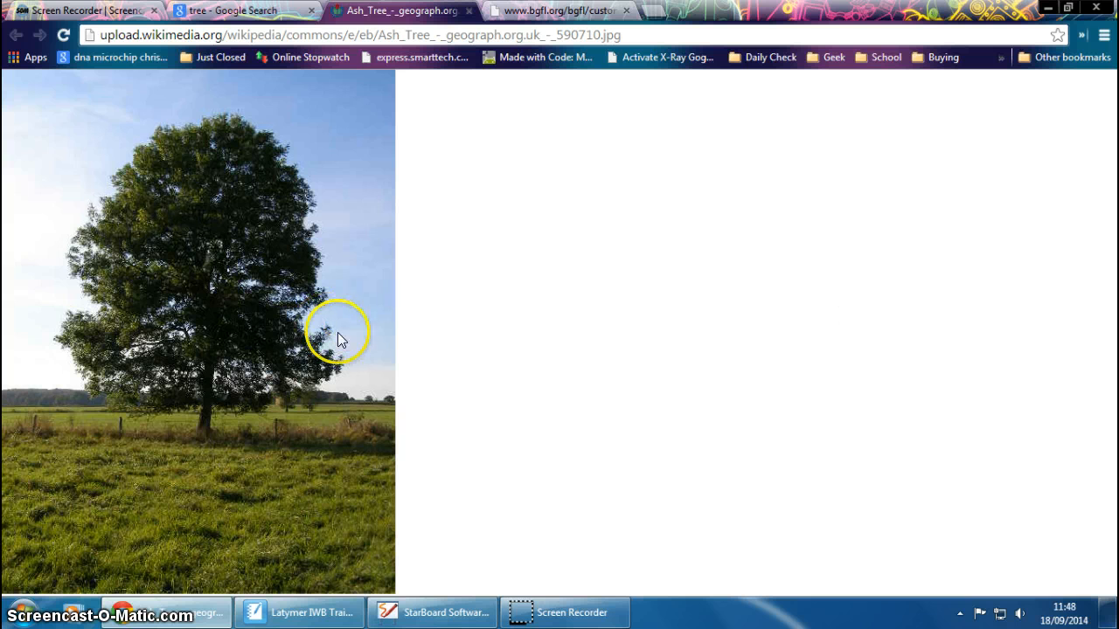
pyautogui.rightClick(217, 313)
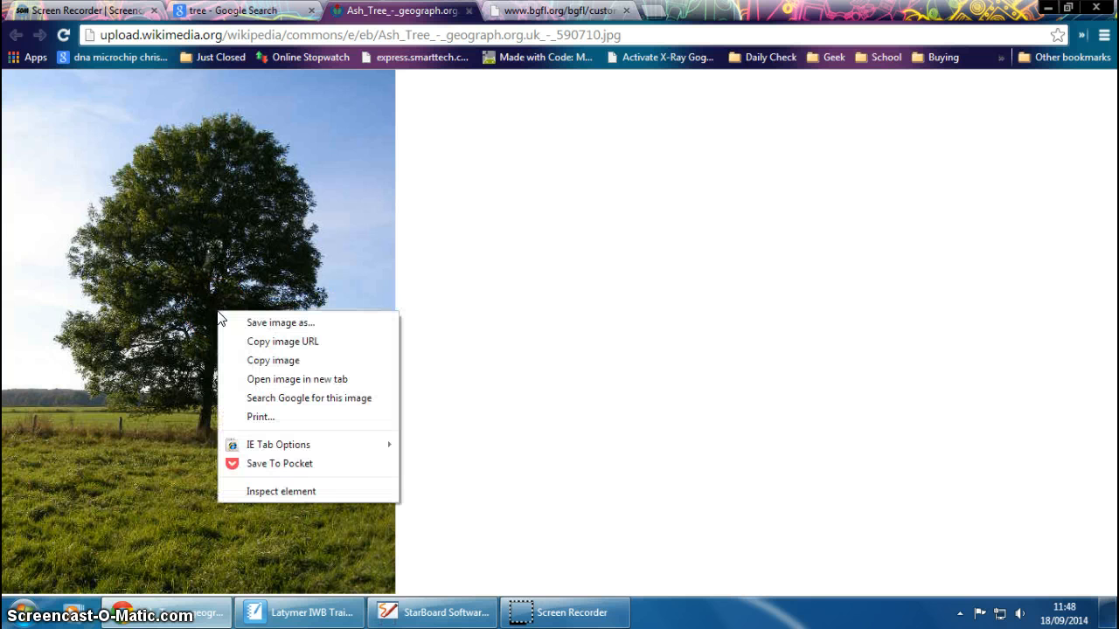
pyautogui.click(285, 360)
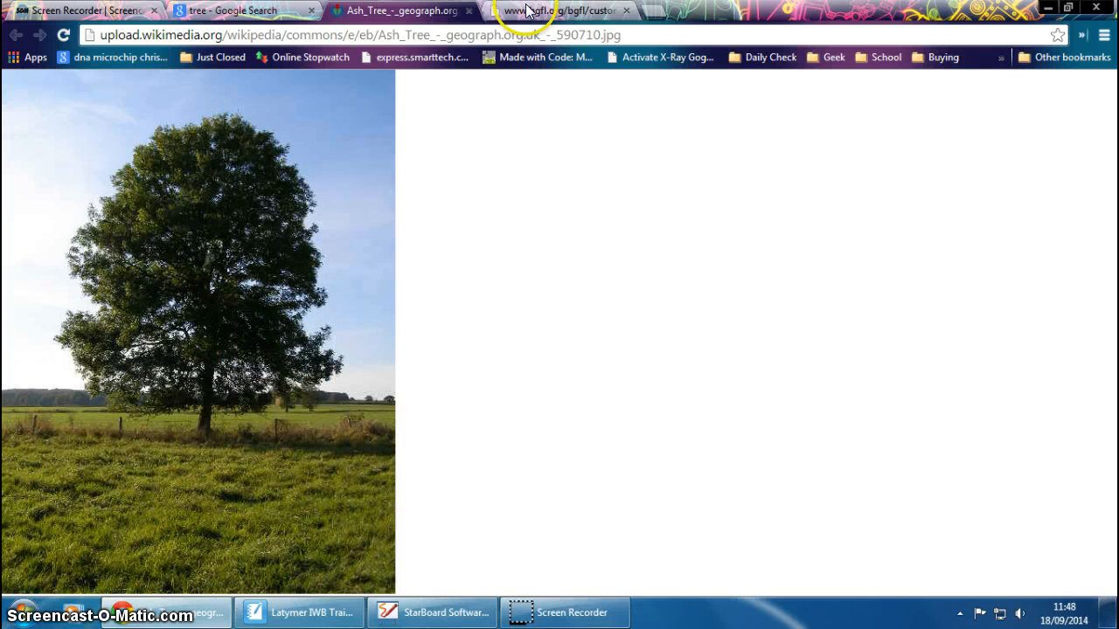
# - Switch back to StarBoard and paste the copied tree photo onto the blank page
pyautogui.click(451, 612)
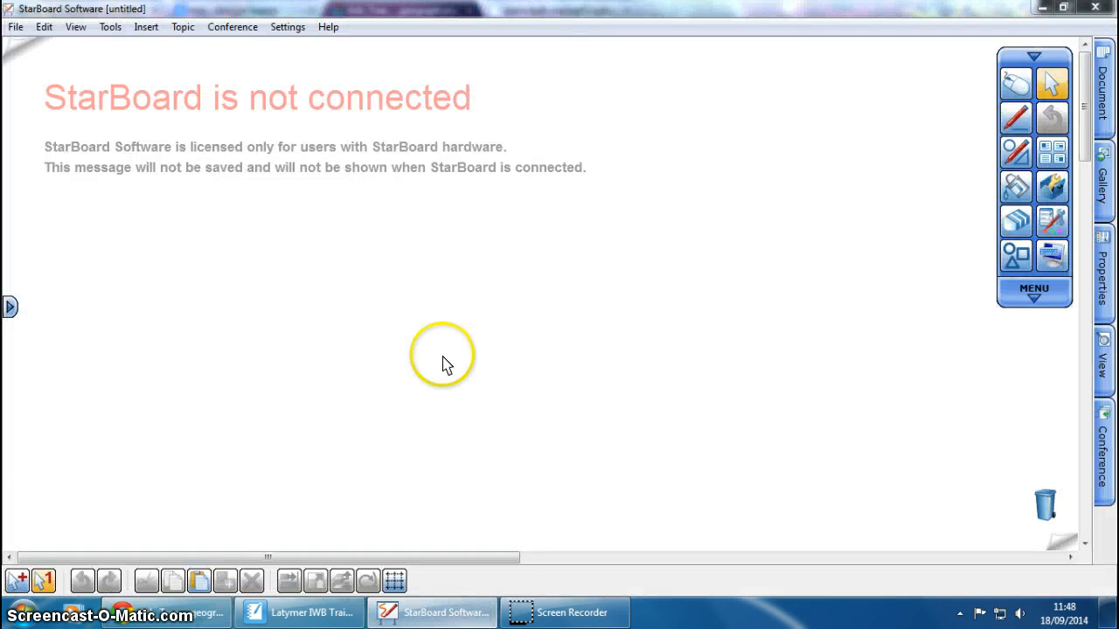
pyautogui.rightClick(342, 161)
pyautogui.click(365, 166)
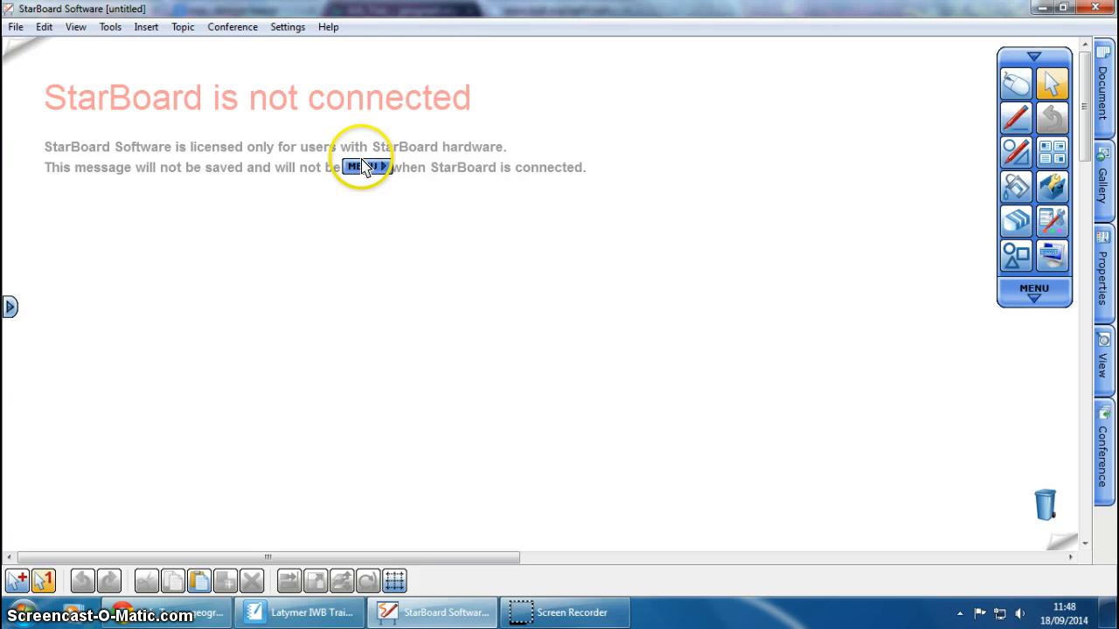
pyautogui.rightClick(365, 168)
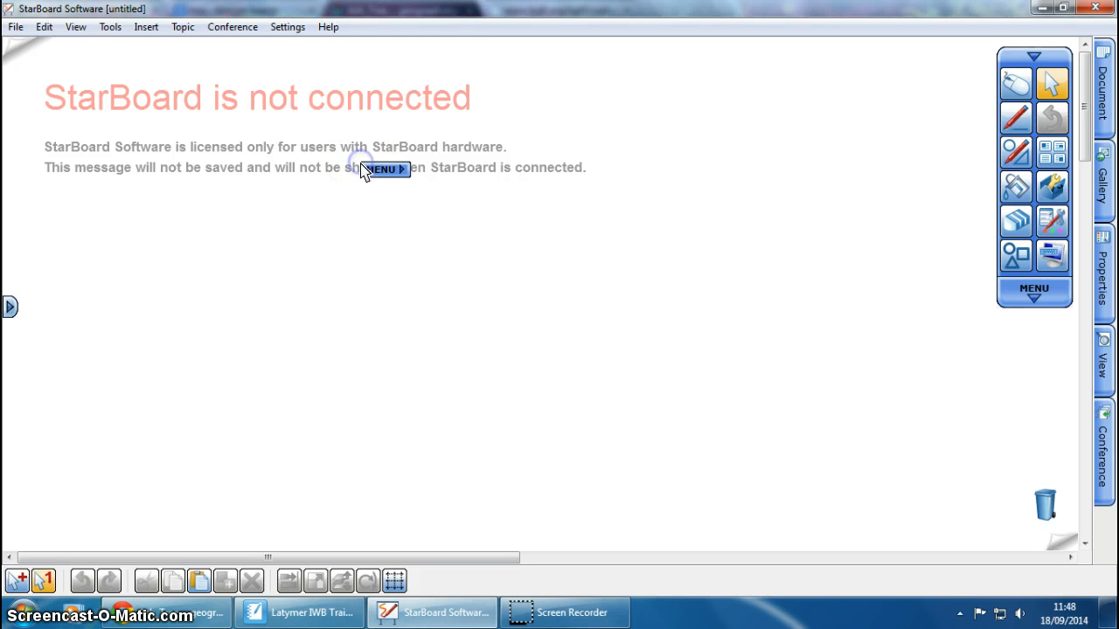
pyautogui.click(394, 171)
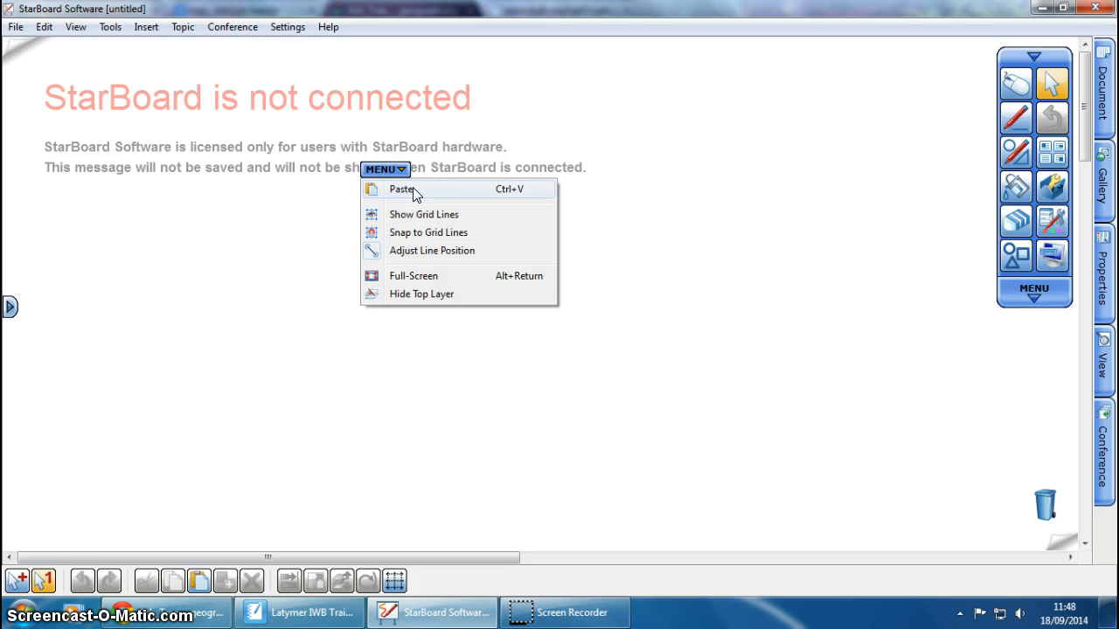
pyautogui.click(402, 189)
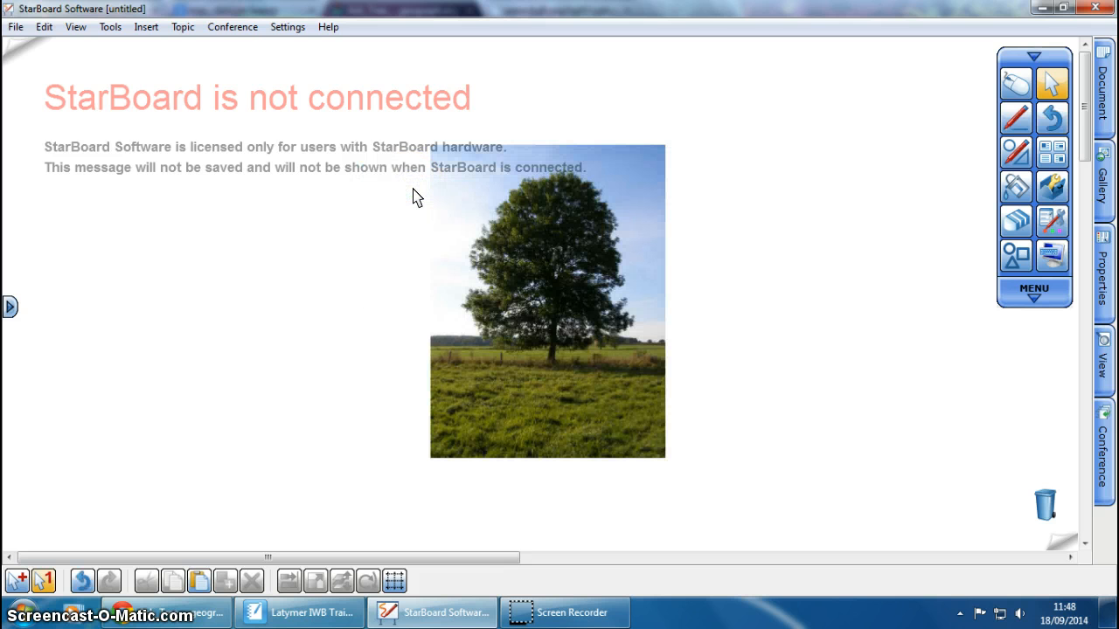
# - Enlarge the tree photo to fill most of the page height and place it near the middle
pyautogui.moveTo(513, 233); pyautogui.dragTo(268, 203)
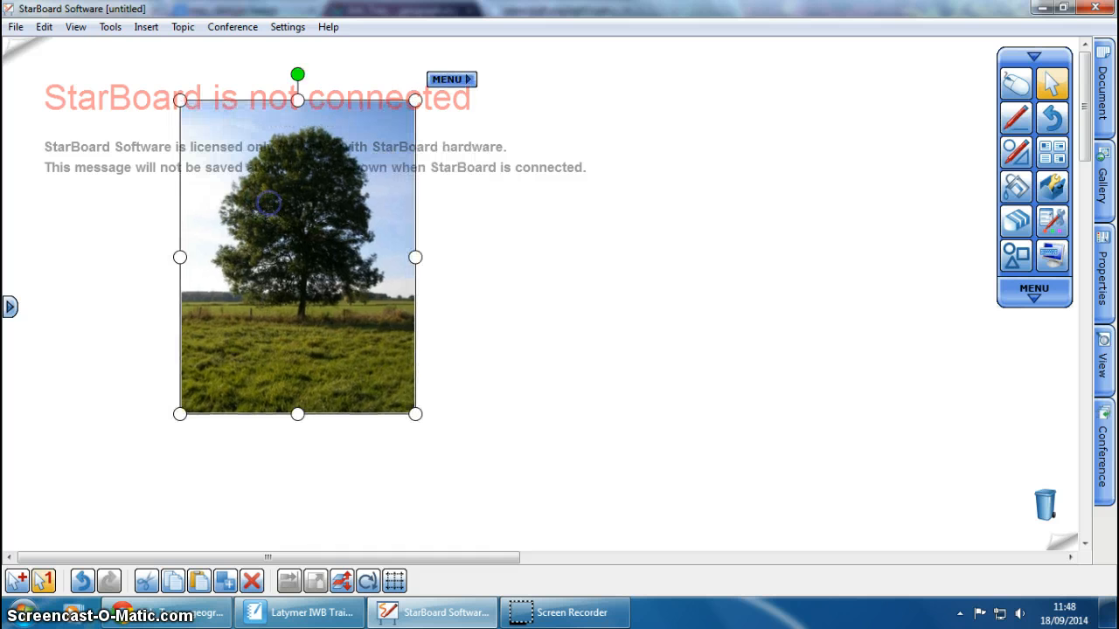
pyautogui.moveTo(415, 414); pyautogui.dragTo(542, 382)
pyautogui.moveTo(637, 524); pyautogui.dragTo(600, 489)
pyautogui.moveTo(572, 377)
pyautogui.mouseDown()
pyautogui.moveTo(737, 386)
pyautogui.moveTo(534, 388)
pyautogui.moveTo(572, 387)
pyautogui.mouseUp()
pyautogui.click(766, 383)
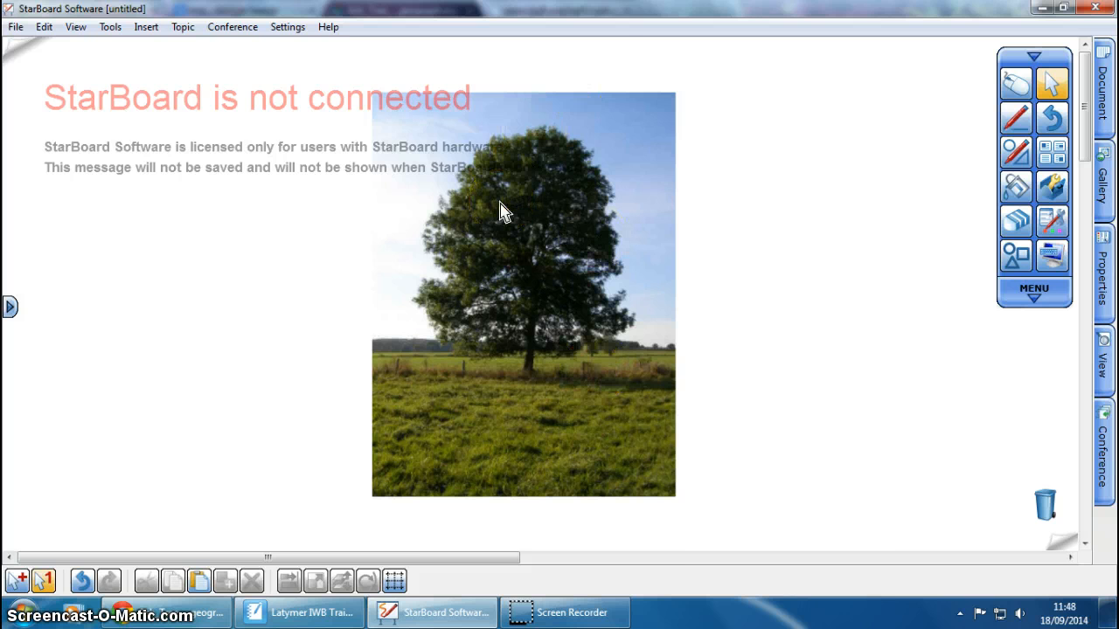
# - Move the floating toolbar beside the tree photo and add the Screen Block accessory to it
pyautogui.click(998, 66)
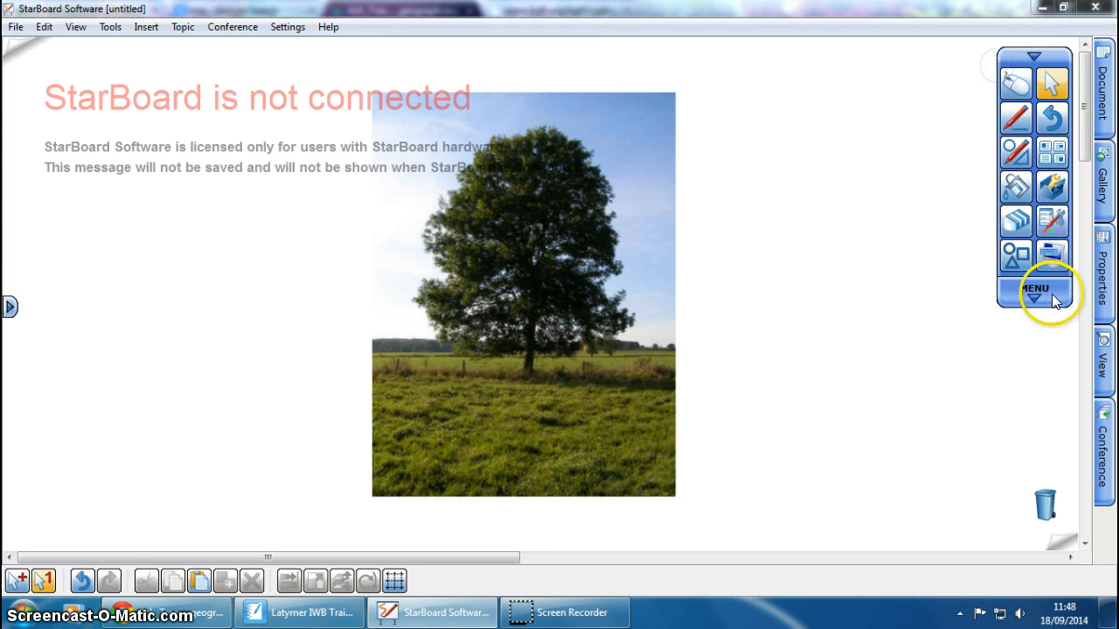
pyautogui.moveTo(1051, 293); pyautogui.dragTo(734, 314)
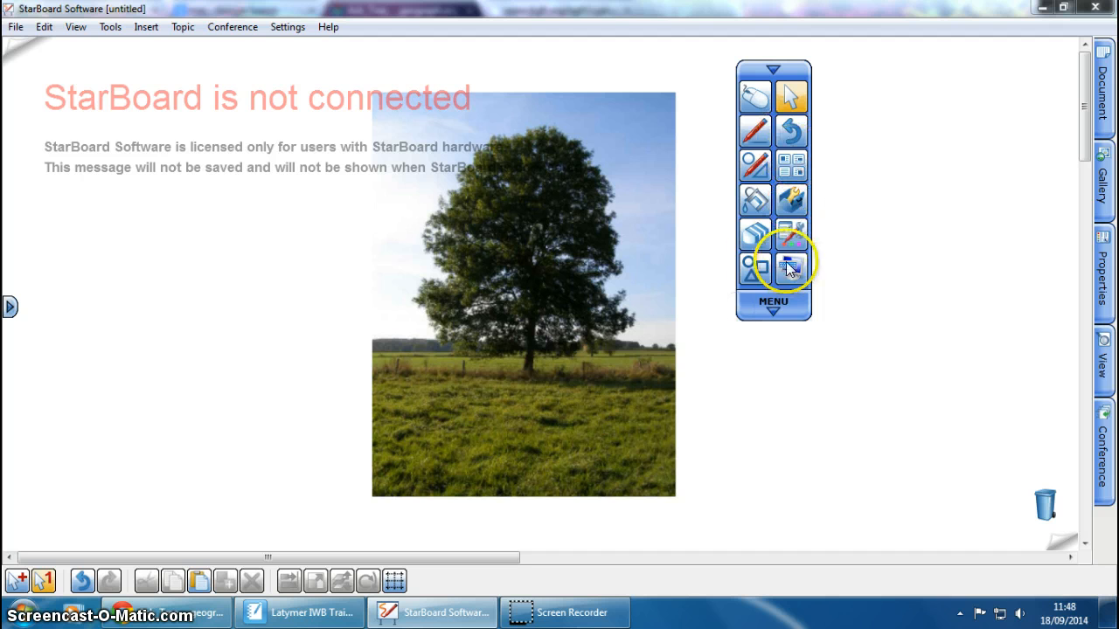
pyautogui.click(773, 306)
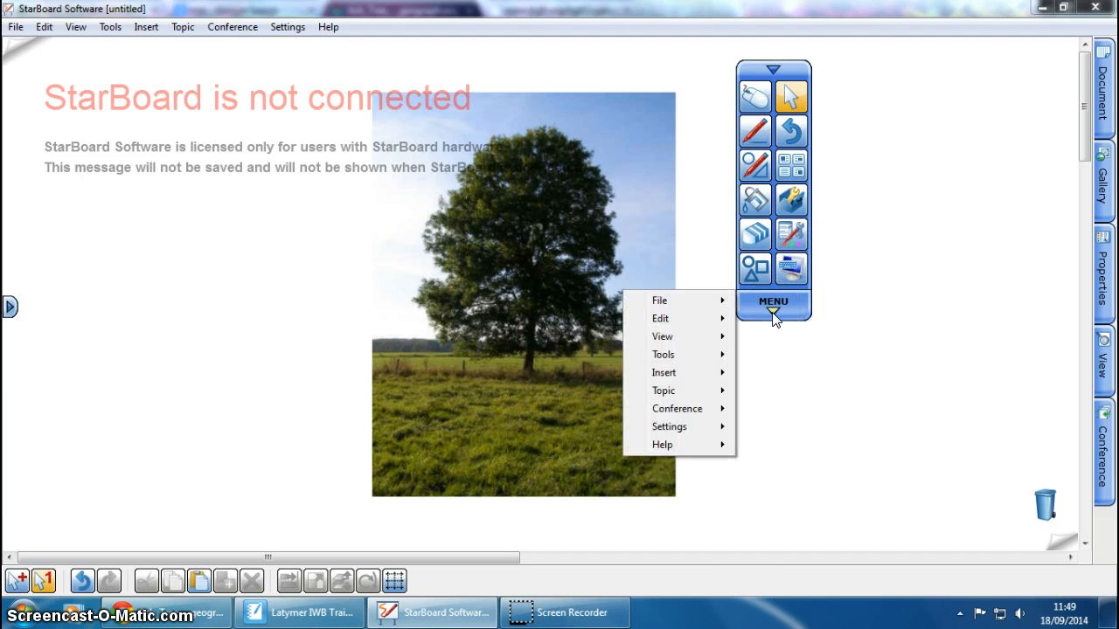
pyautogui.click(716, 359)
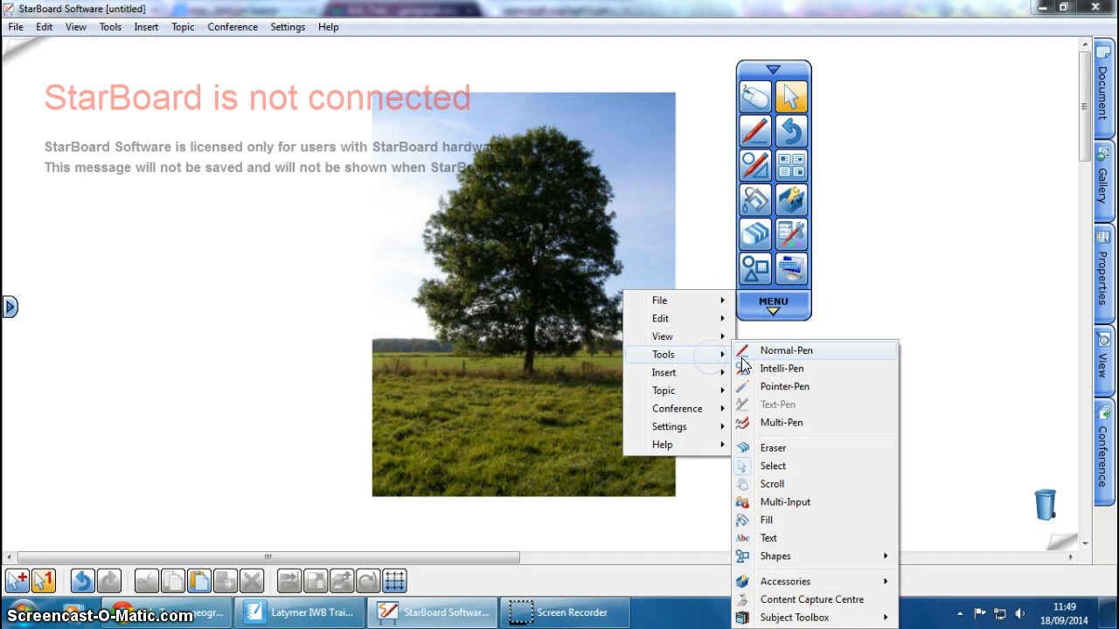
pyautogui.click(827, 583)
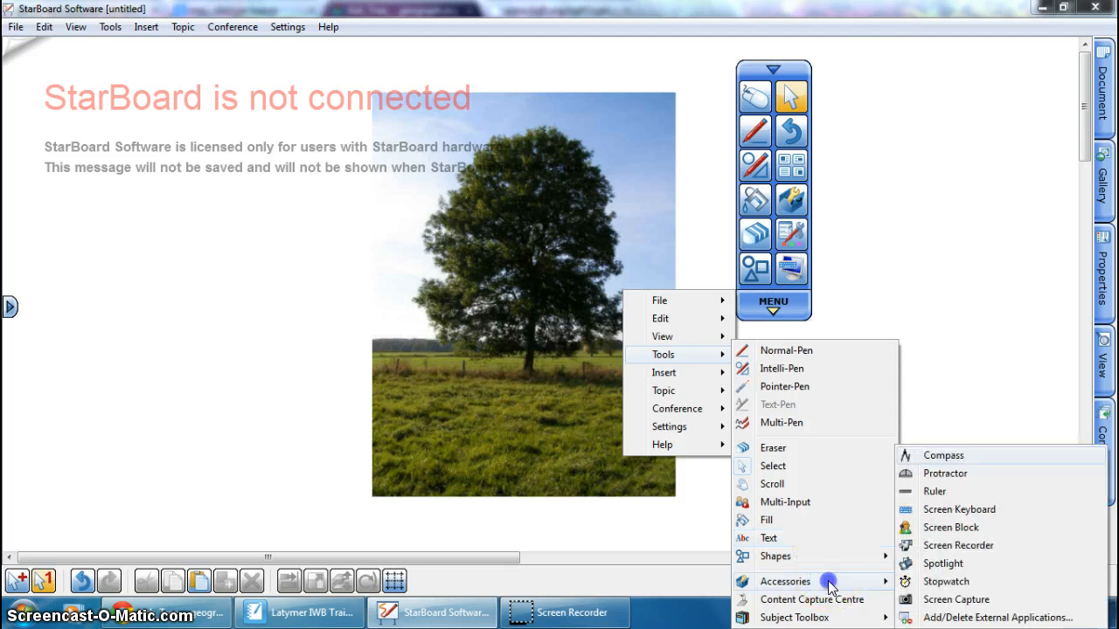
pyautogui.click(959, 533)
pyautogui.click(975, 528)
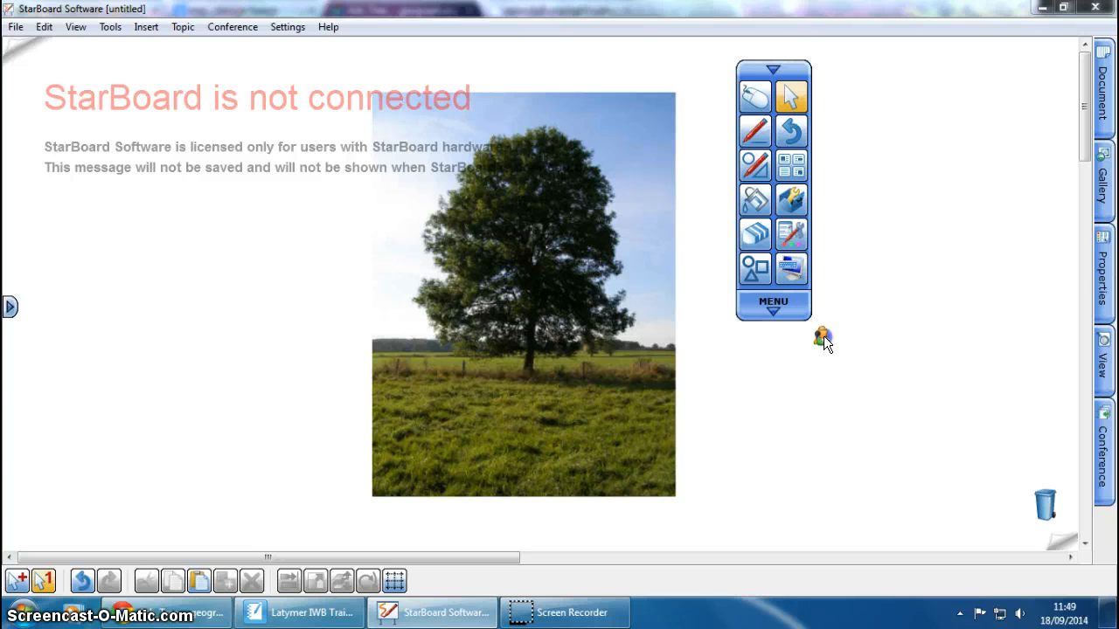
pyautogui.click(792, 289)
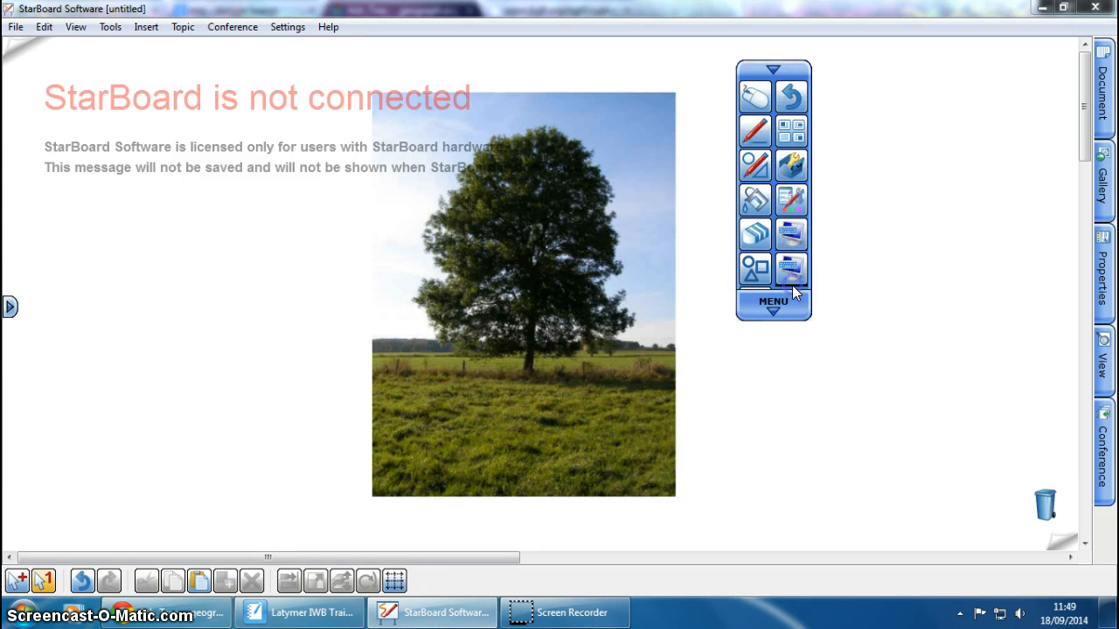
# - Lengthen the floating toolbar to show the Screen Block tool and move it back near the page's right edge
pyautogui.moveTo(792, 285); pyautogui.dragTo(791, 345)
pyautogui.moveTo(795, 72); pyautogui.dragTo(869, 82)
pyautogui.moveTo(746, 340); pyautogui.dragTo(1011, 370)
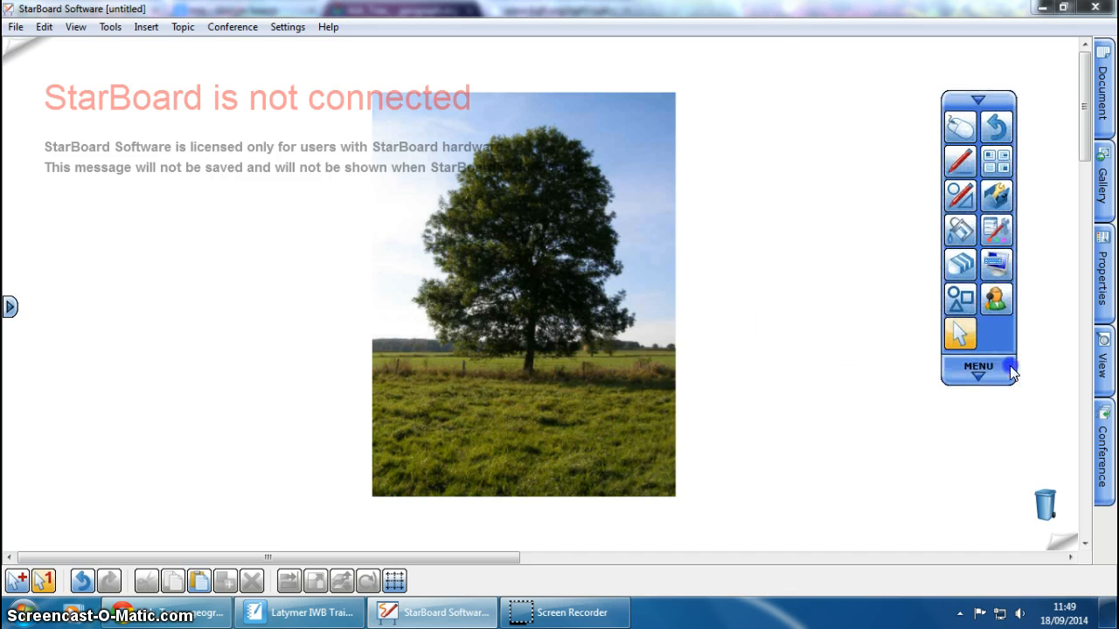
# - Cover the screen with the Screen Block, uncover the tree photo gradually from the top down, and switch the block off
pyautogui.click(999, 305)
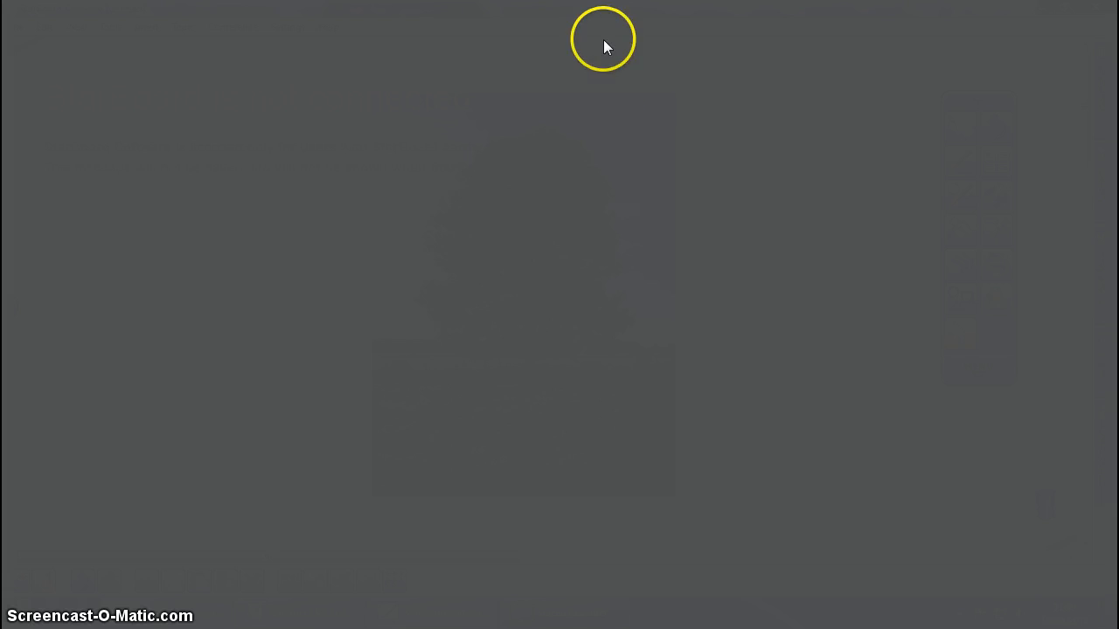
pyautogui.moveTo(604, 41); pyautogui.dragTo(520, 360)
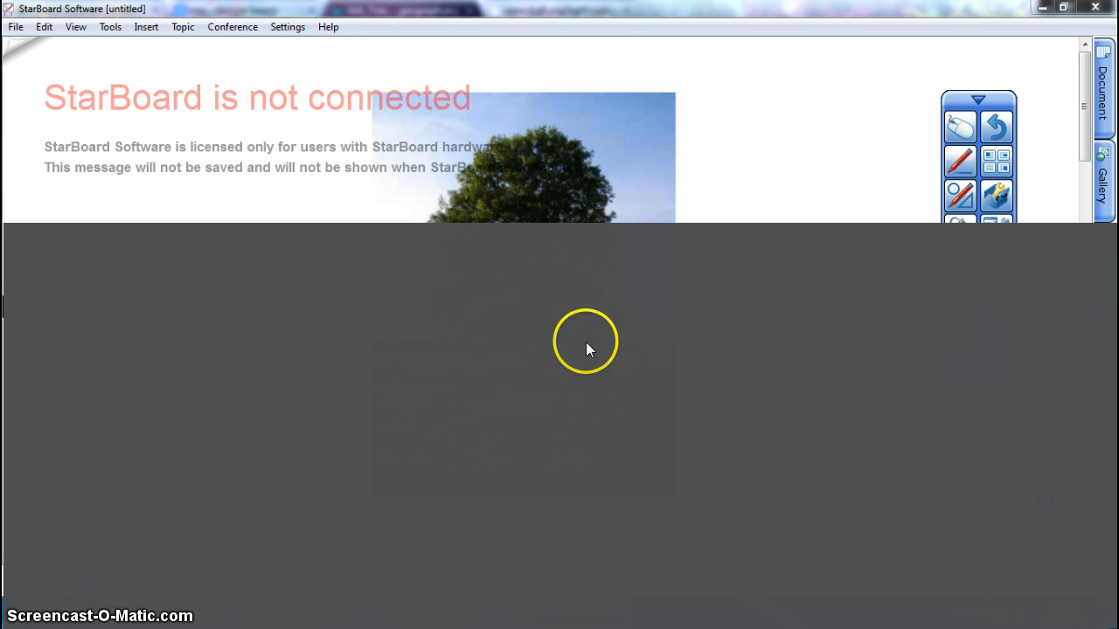
pyautogui.moveTo(720, 359); pyautogui.dragTo(828, 340)
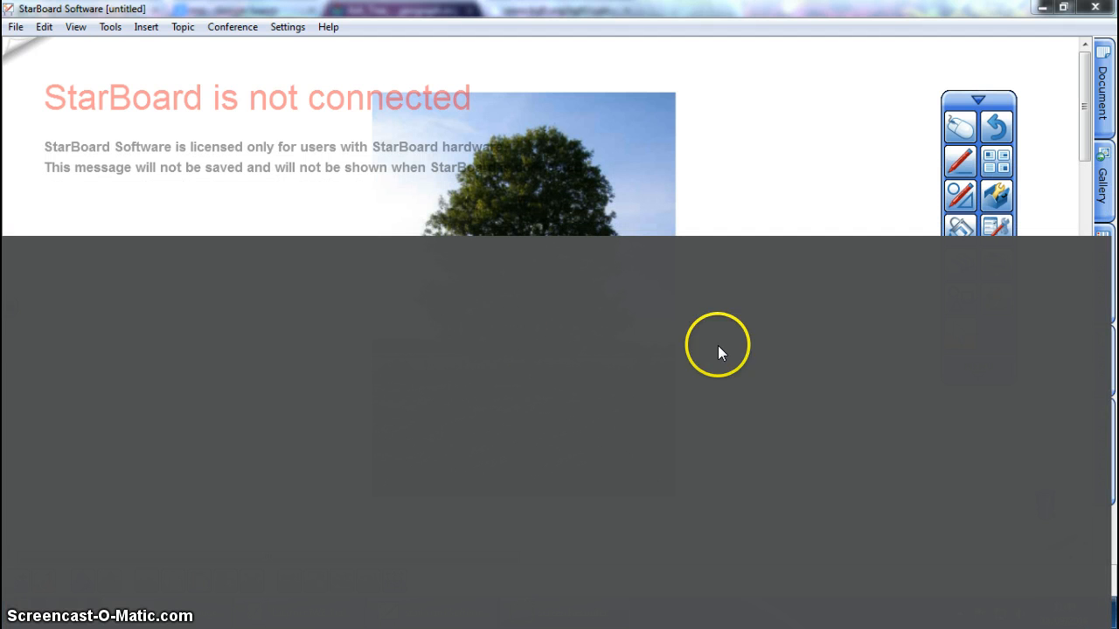
pyautogui.moveTo(717, 351)
pyautogui.mouseDown()
pyautogui.moveTo(757, 440)
pyautogui.moveTo(595, 429)
pyautogui.moveTo(690, 379)
pyautogui.moveTo(611, 362)
pyautogui.moveTo(725, 333)
pyautogui.mouseUp()
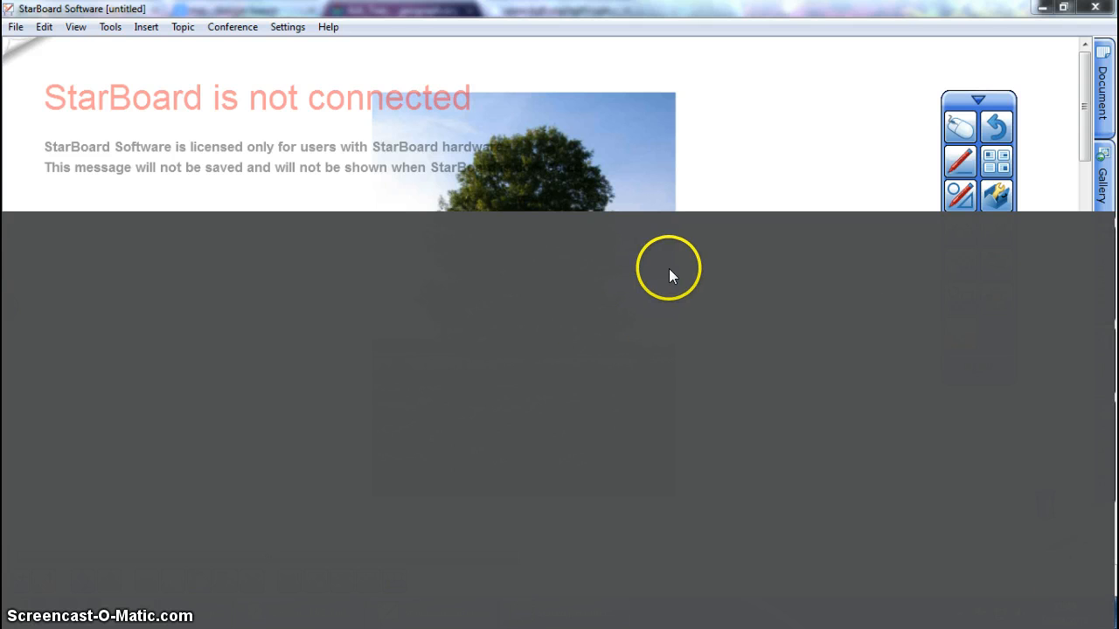
pyautogui.moveTo(790, 288); pyautogui.dragTo(779, 467)
pyautogui.click(998, 307)
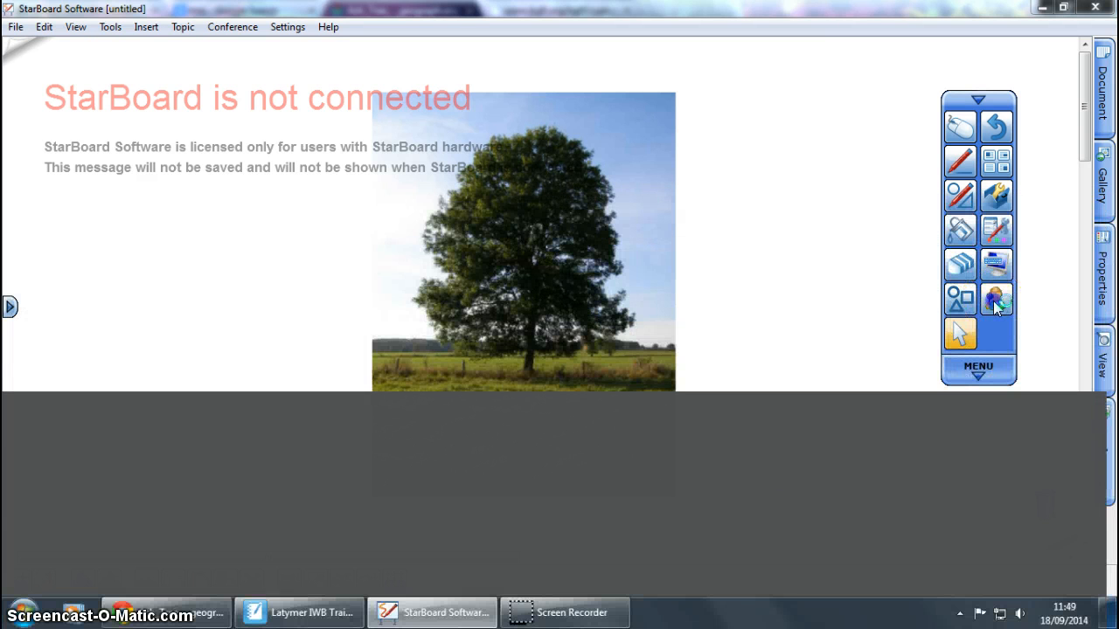
# - Reposition the Screen Block over the tree photo and look through its movement and cut-out options
pyautogui.moveTo(993, 420); pyautogui.dragTo(808, 499)
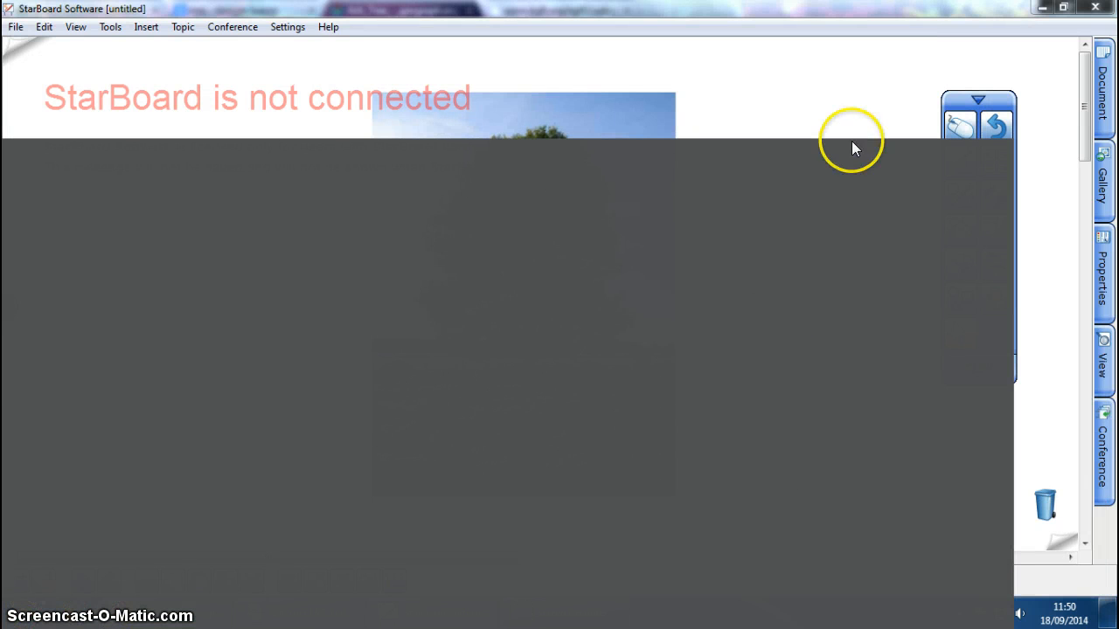
pyautogui.click(840, 112)
pyautogui.click(884, 110)
pyautogui.click(805, 347)
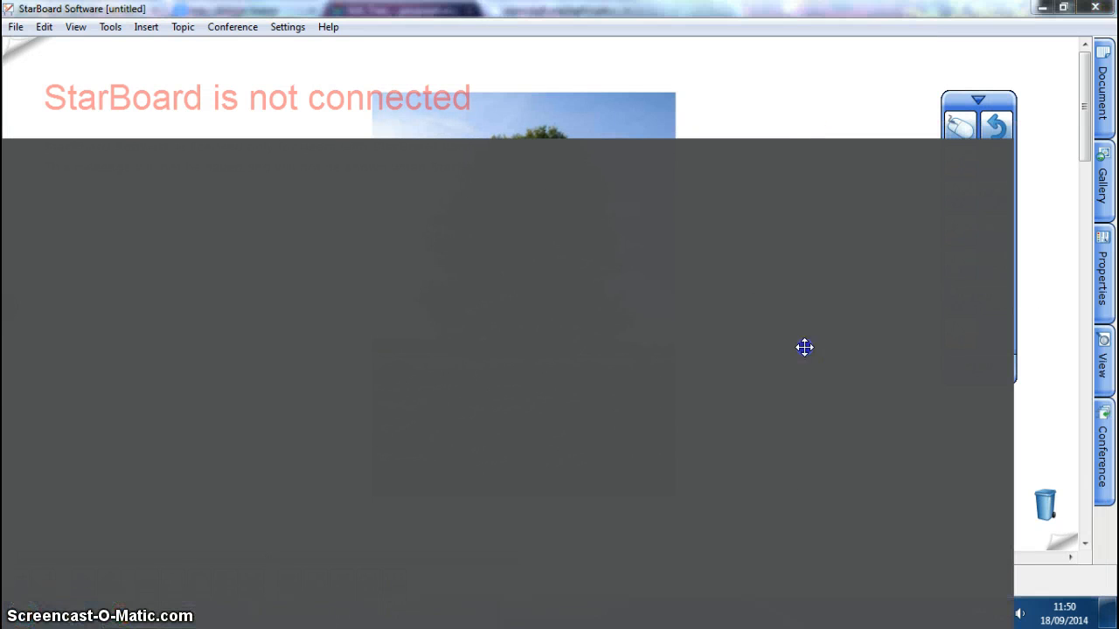
pyautogui.rightClick(804, 347)
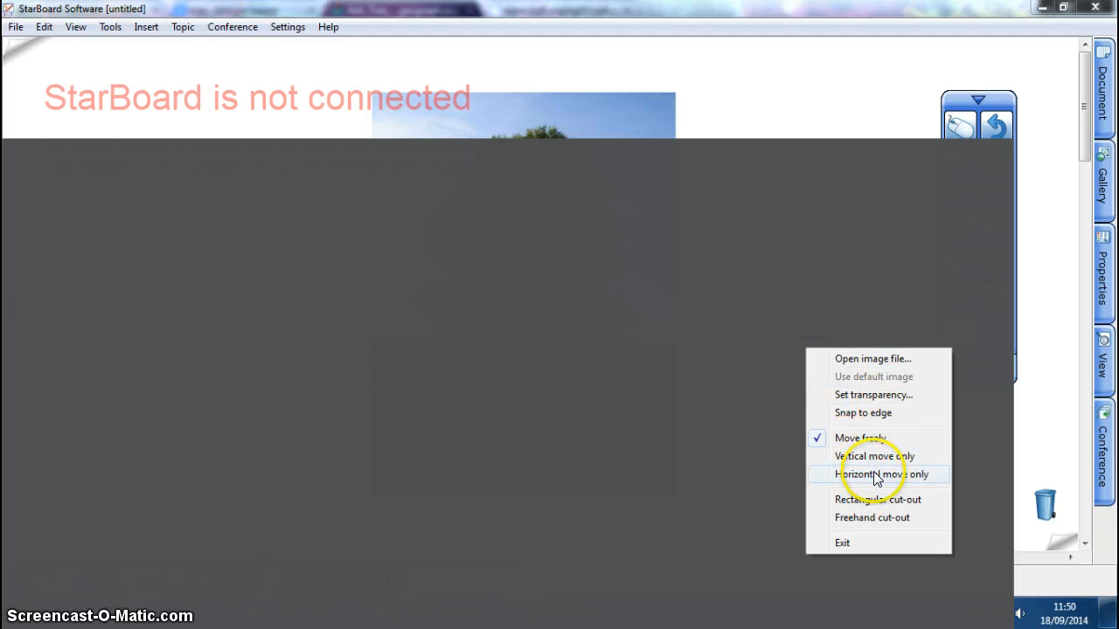
pyautogui.rightClick(777, 207)
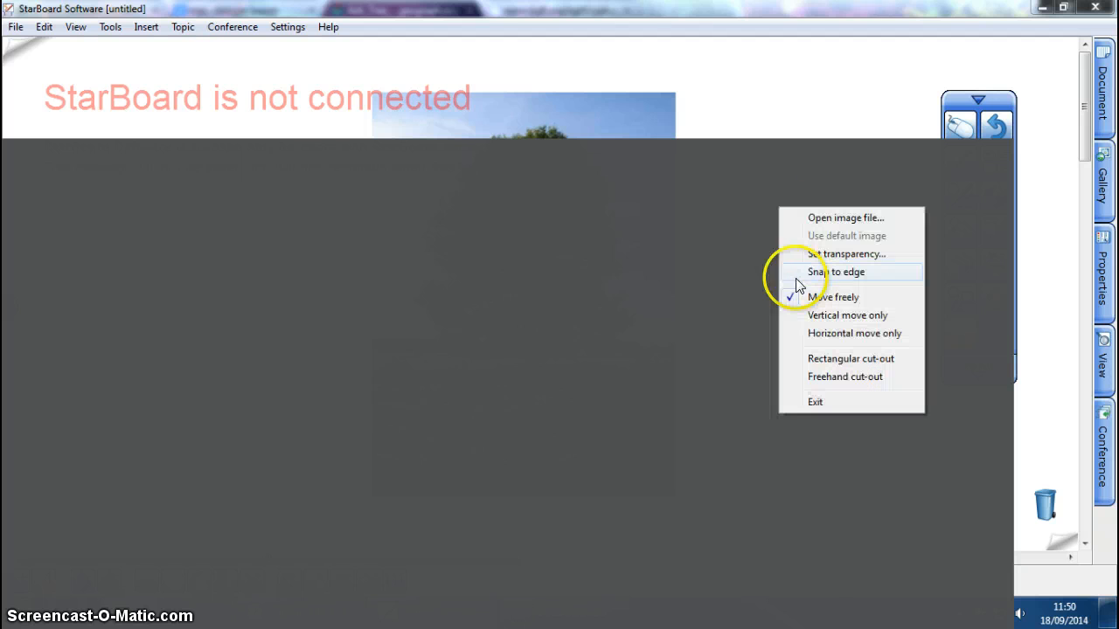
pyautogui.click(727, 238)
pyautogui.rightClick(840, 233)
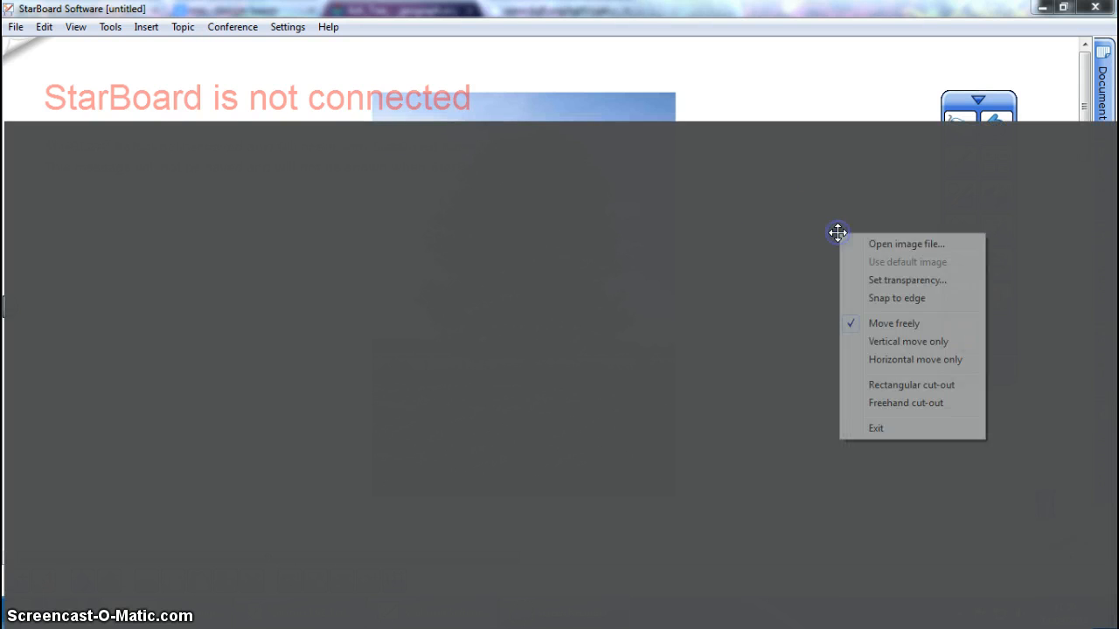
# - Try the Screen Block's transparency setting, leave it fully opaque, and exit the block to uncover the tree photo
pyautogui.click(923, 282)
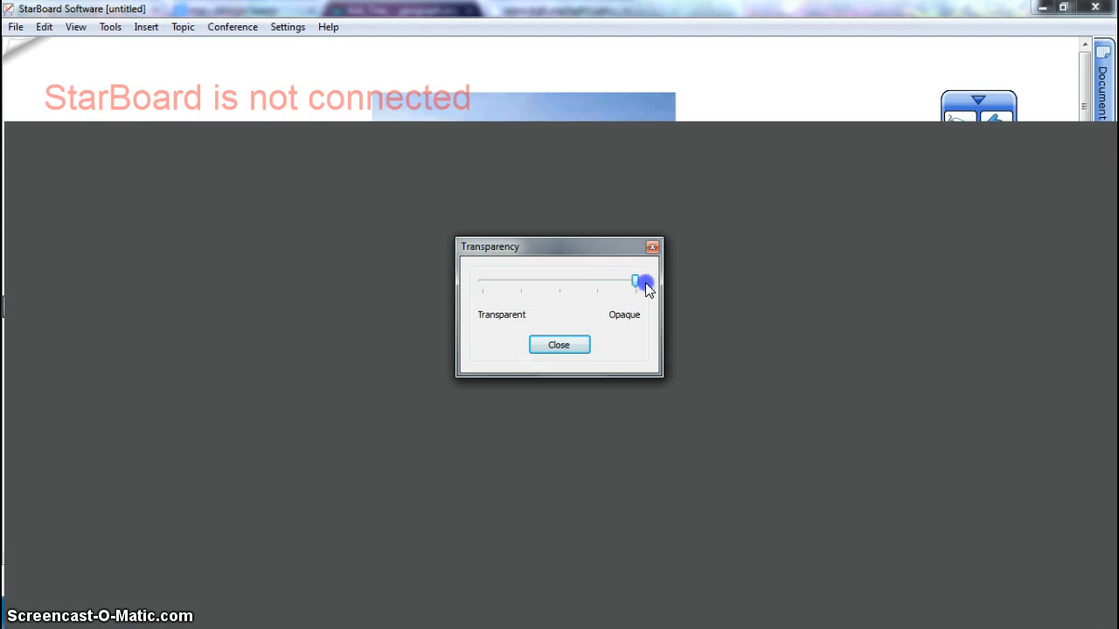
pyautogui.click(564, 346)
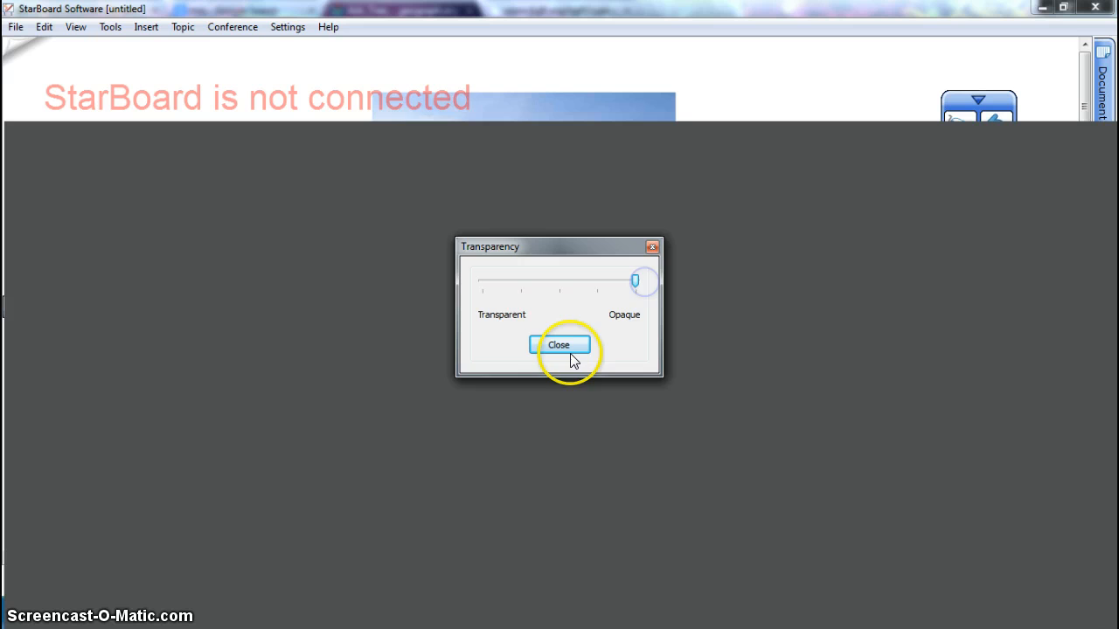
pyautogui.rightClick(820, 226)
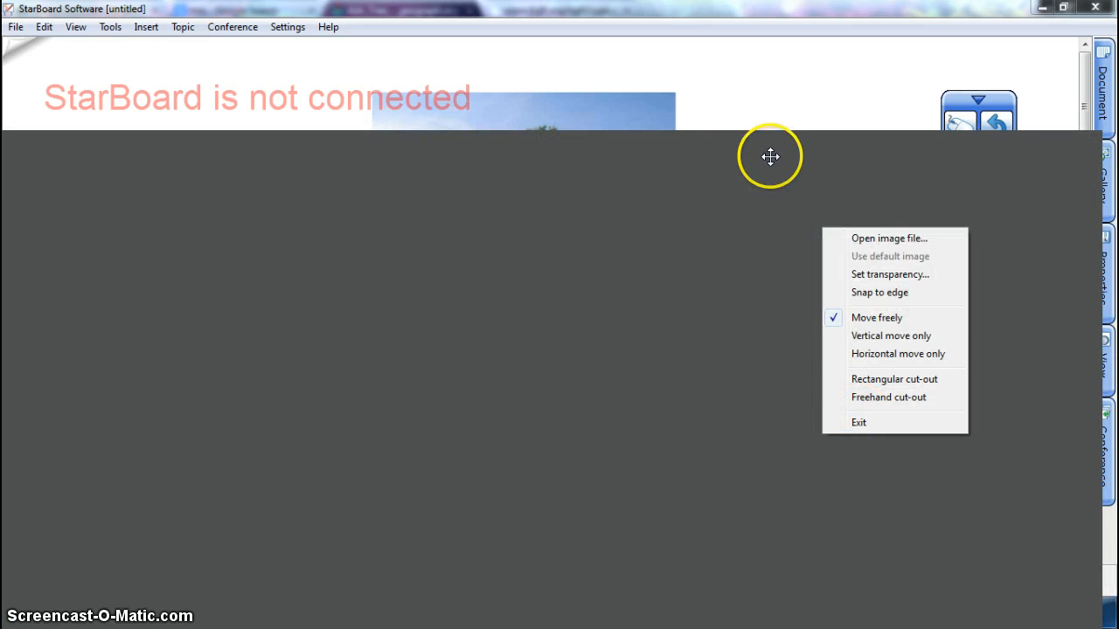
pyautogui.click(859, 423)
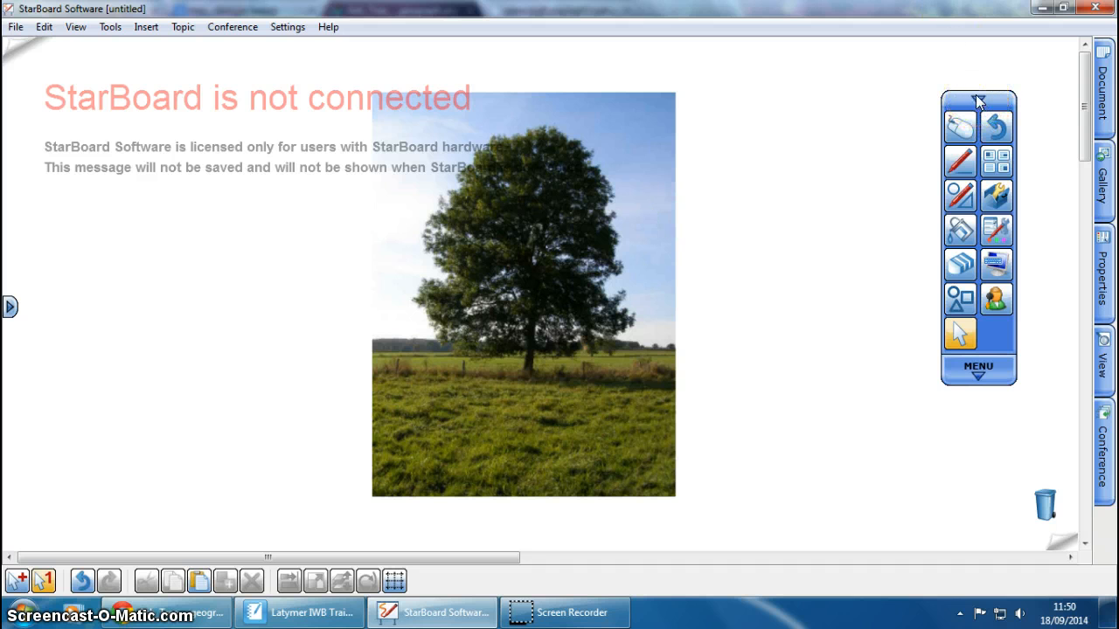
# - Move the floating toolbar off the page list to the page's left side and switch to page 4 with the flower picture
pyautogui.click(1098, 87)
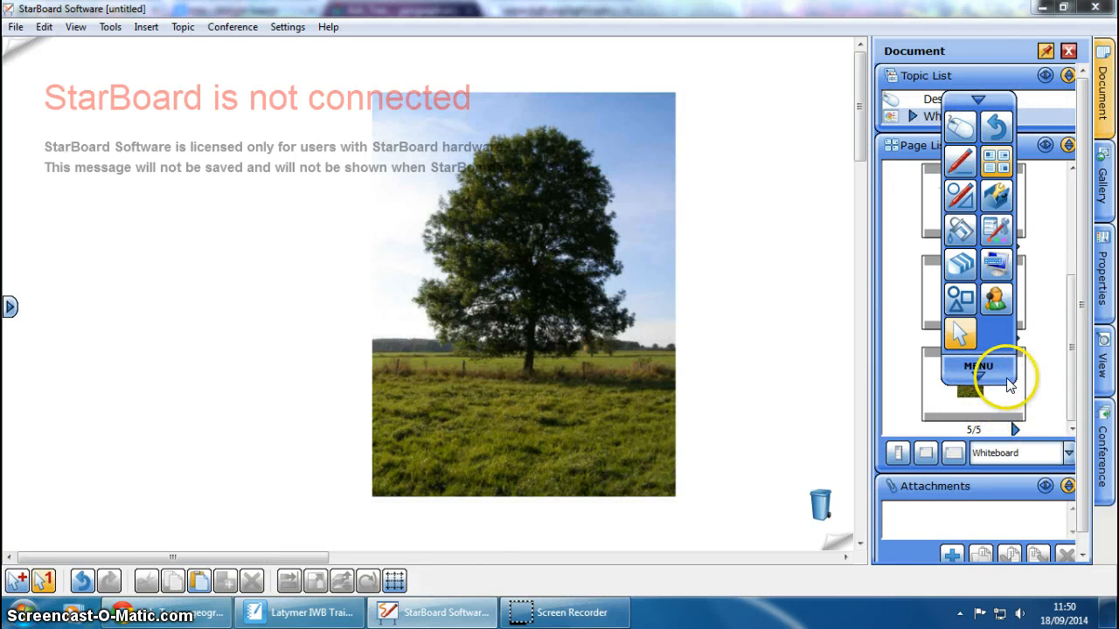
pyautogui.moveTo(1010, 384); pyautogui.dragTo(53, 524)
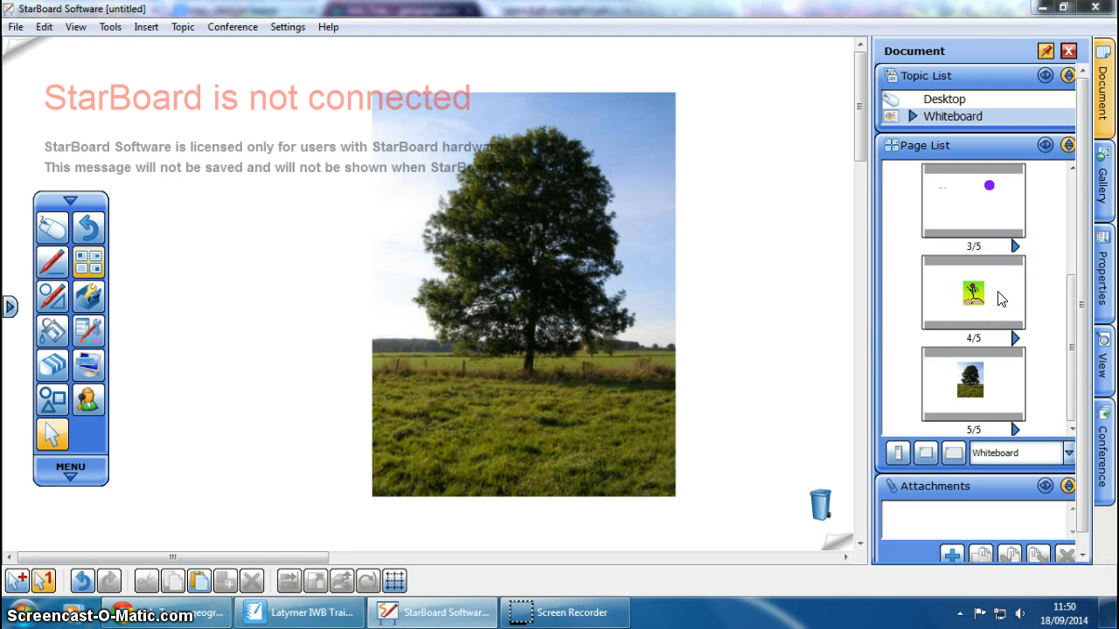
pyautogui.click(1001, 299)
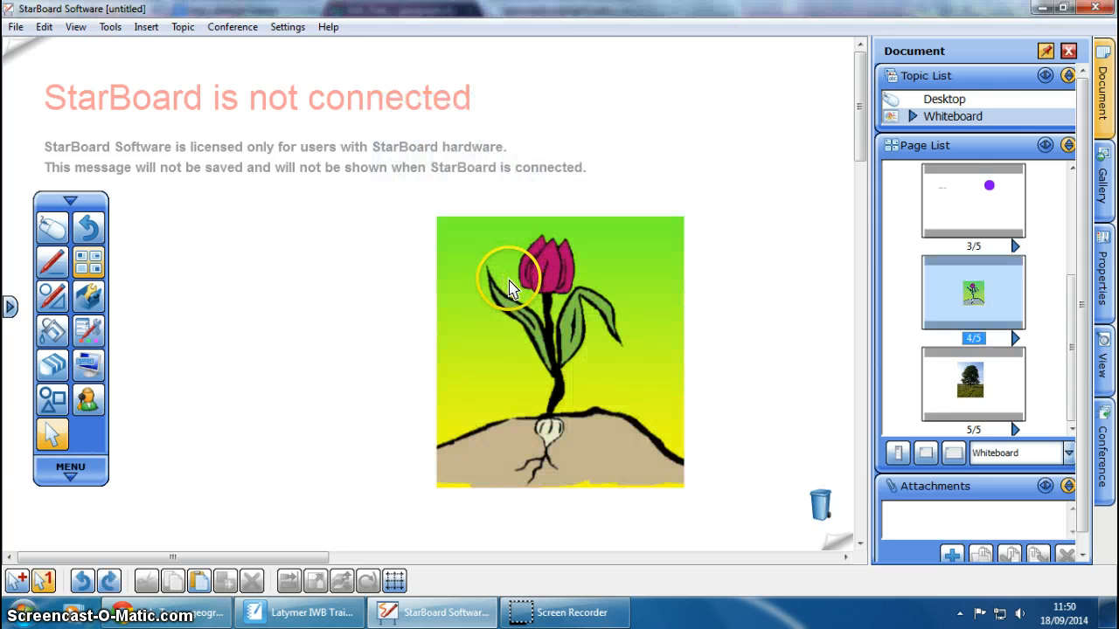
pyautogui.click(1068, 52)
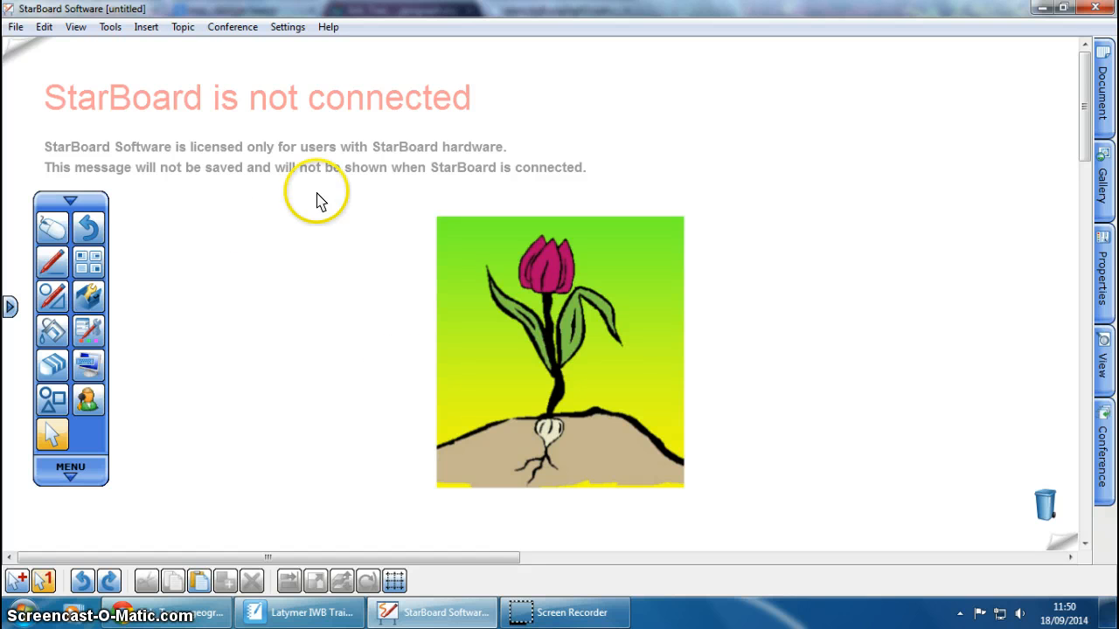
# - Add a text label reading "Flower" on the flower picture page
pyautogui.click(185, 219)
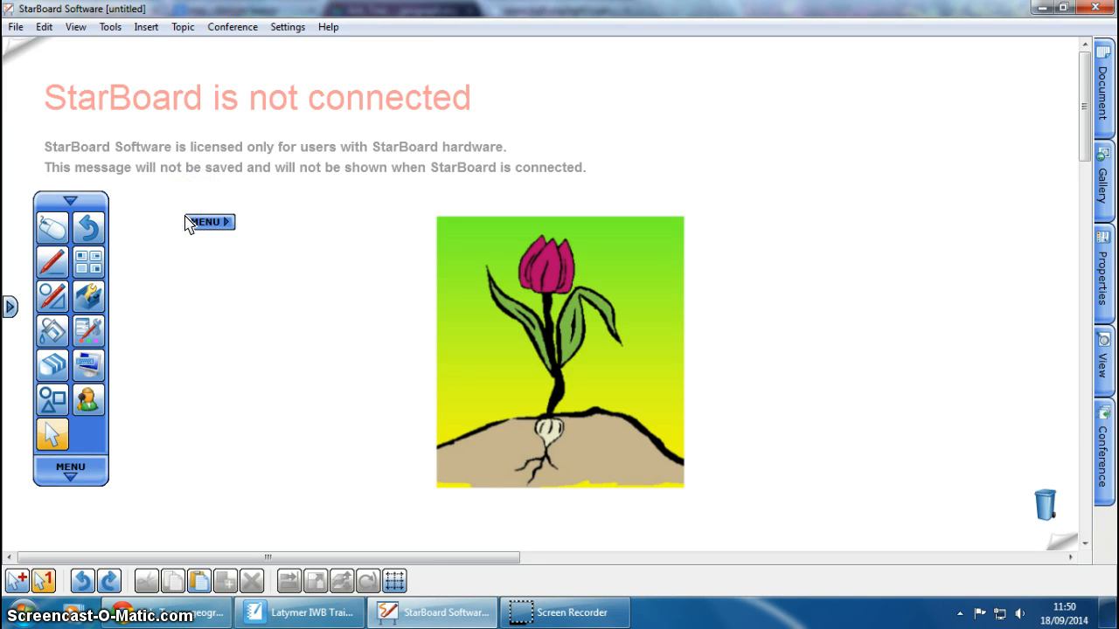
pyautogui.write('Floqwer')
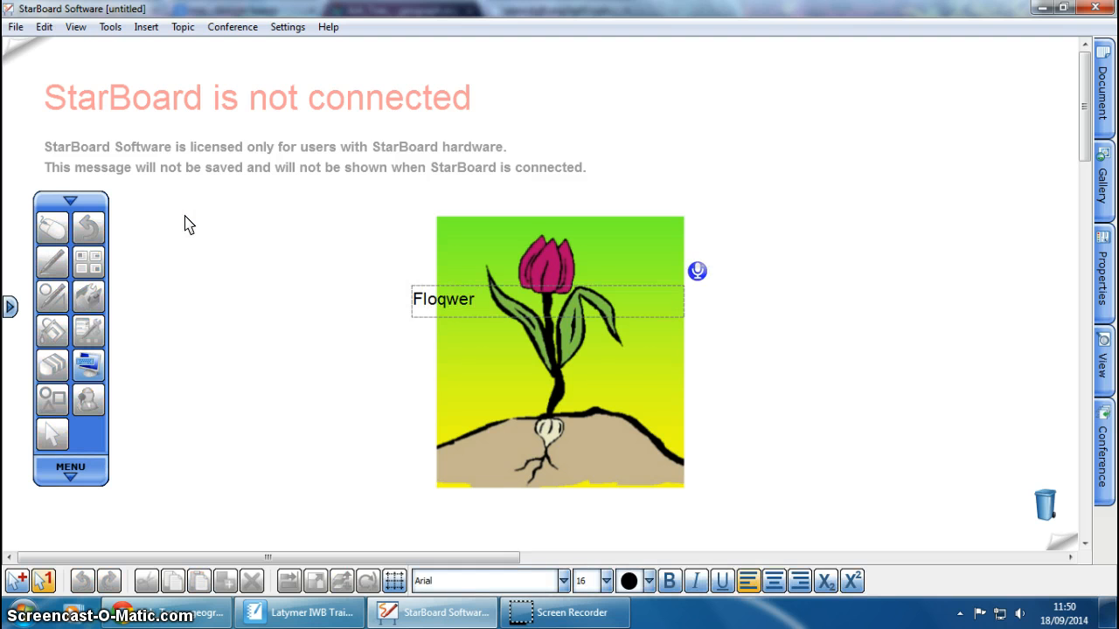
pyautogui.press('BackSpace')
pyautogui.press('BackSpace')
pyautogui.press('BackSpace')
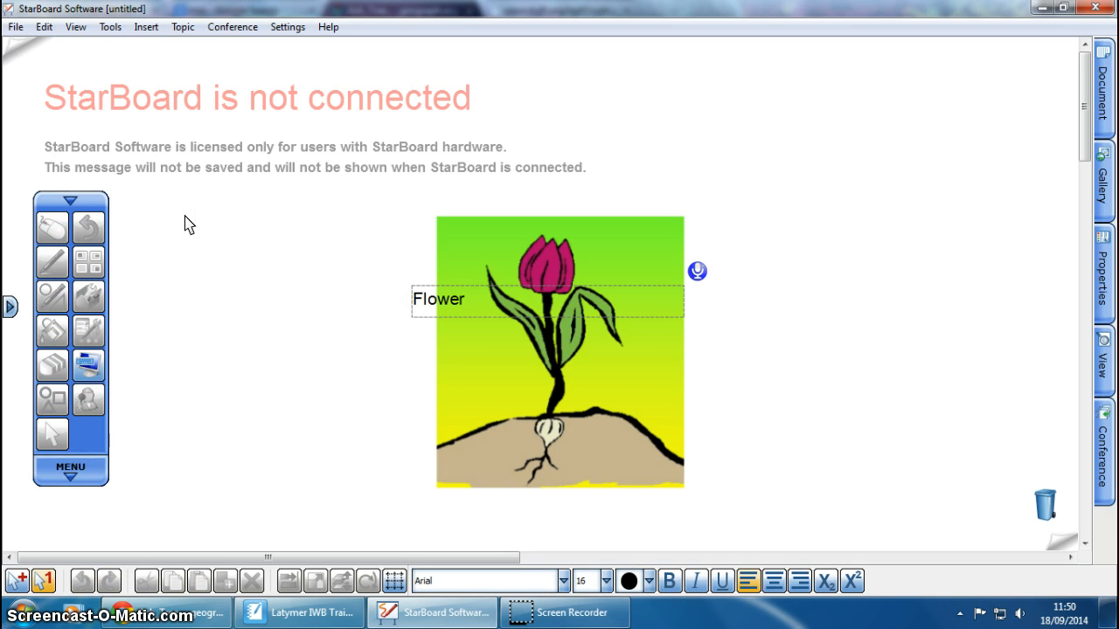